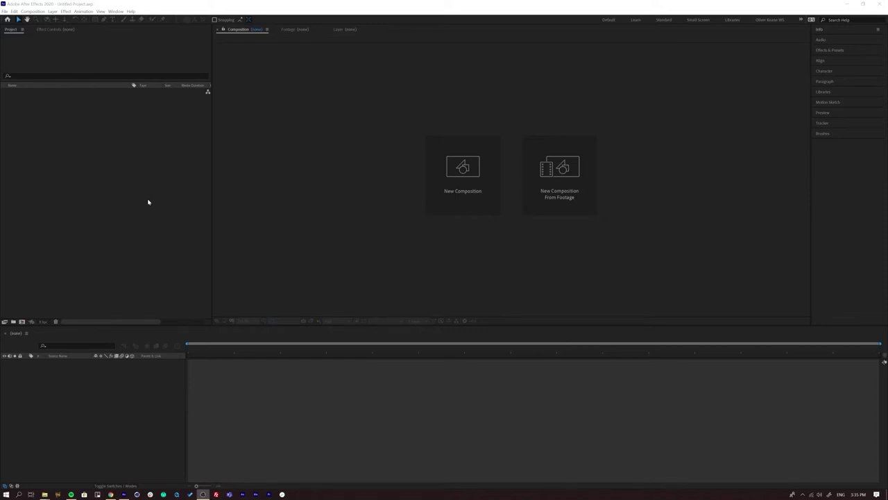
Start a new composition named Test using the HDTV 1080 29.97 preset
click(145, 201)
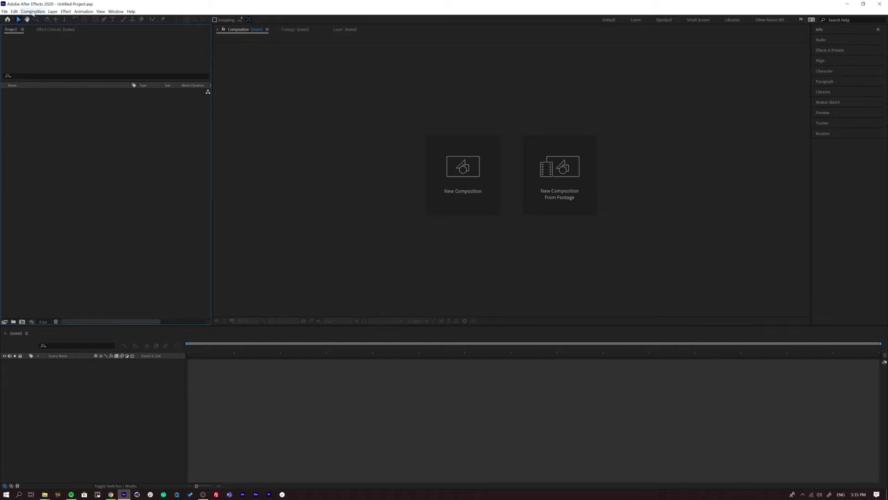
click(33, 12)
click(37, 20)
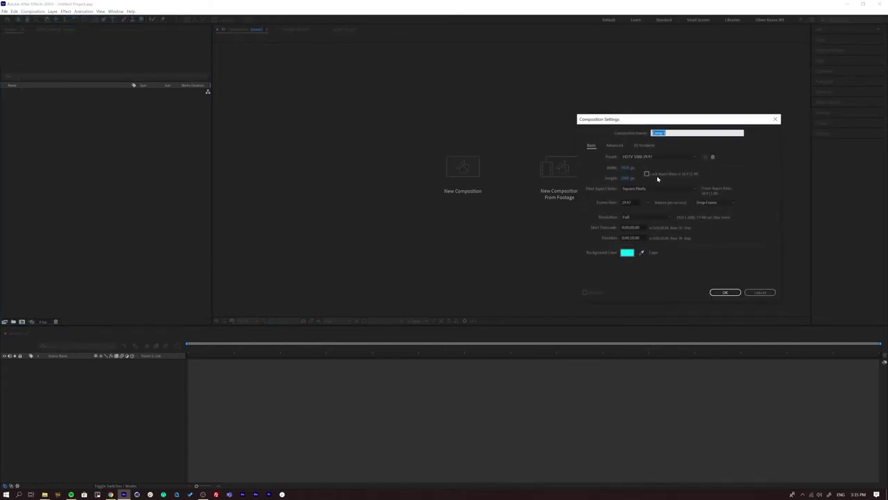
drag(658, 118, 397, 168)
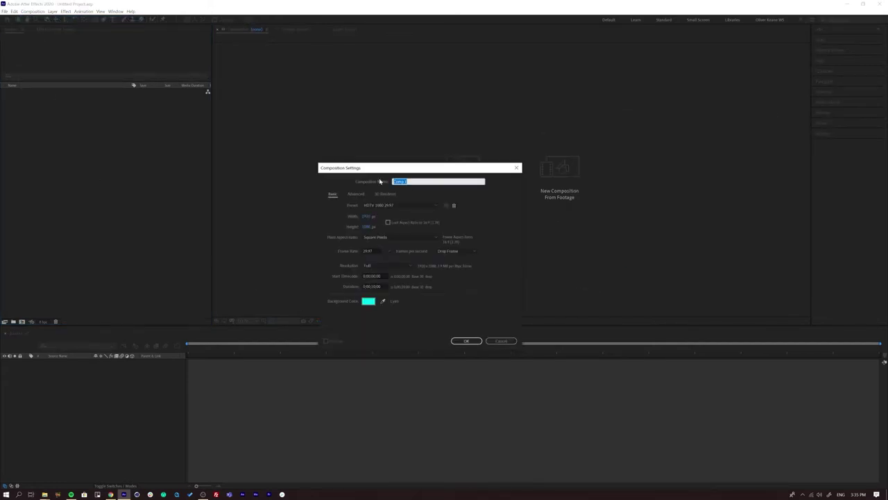
text(Test)
click(391, 207)
click(390, 394)
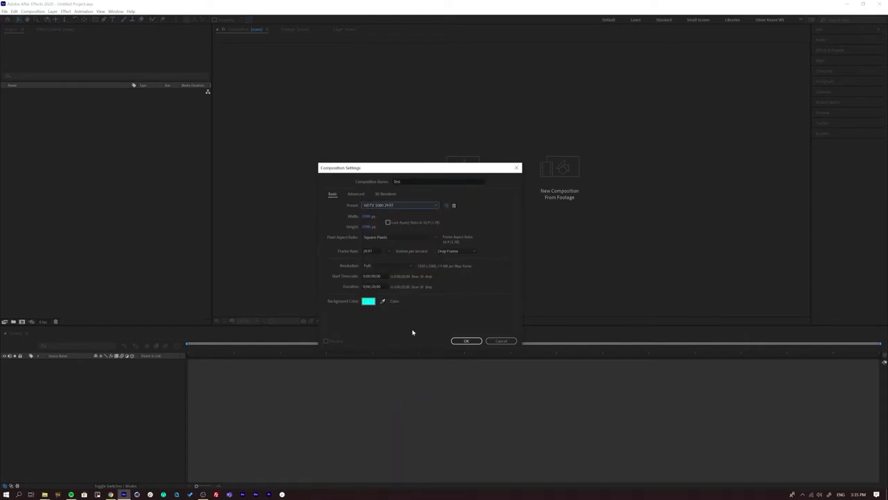
Set the composition's frame rate to 30 and its background colour to black, and create the composition
click(371, 251)
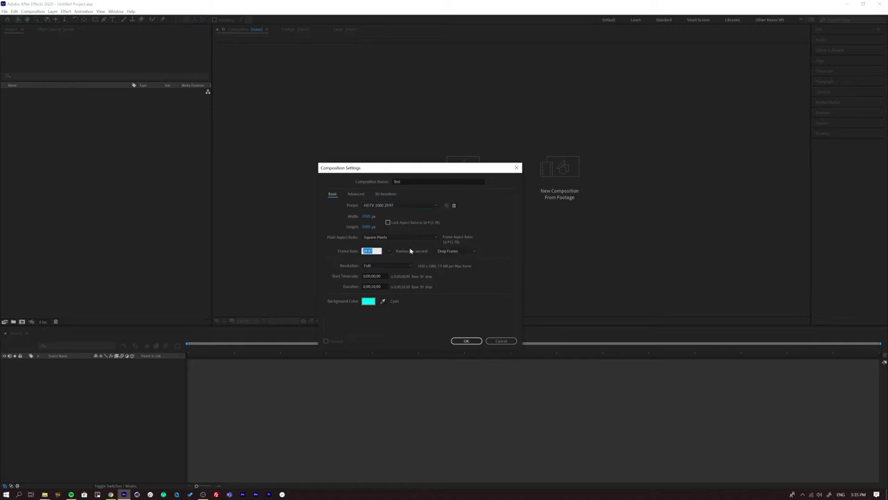
click(390, 251)
click(397, 307)
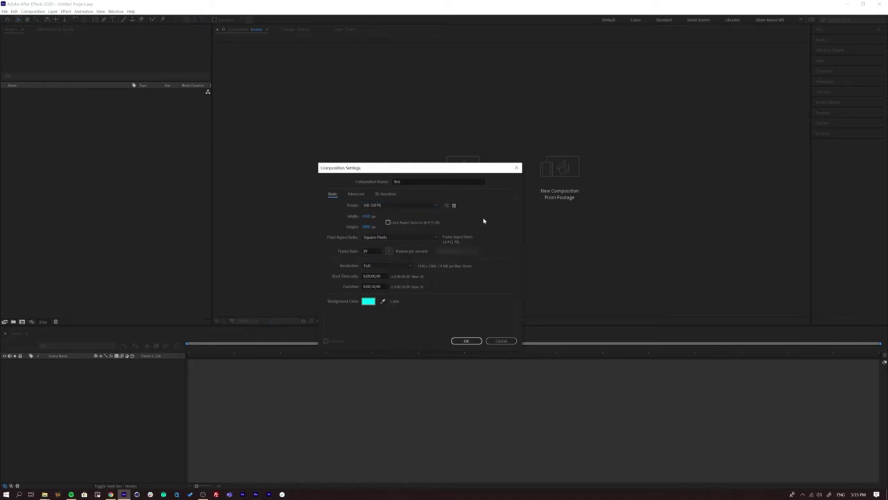
click(368, 300)
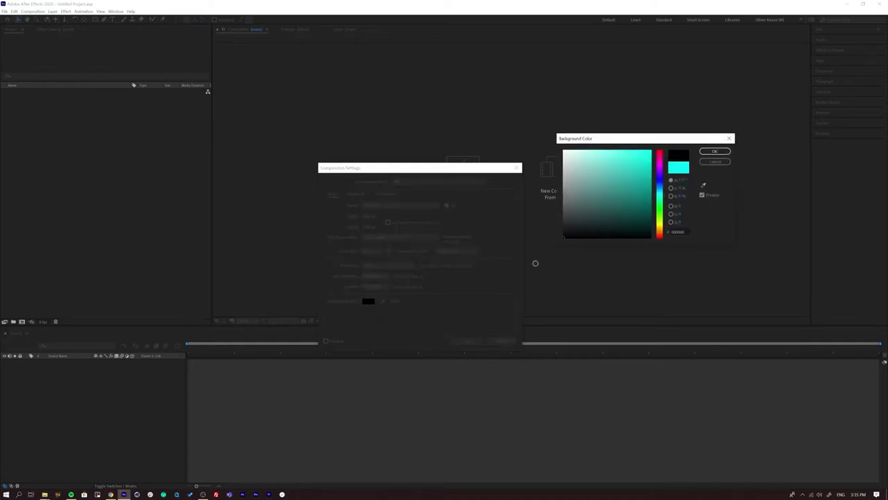
click(715, 151)
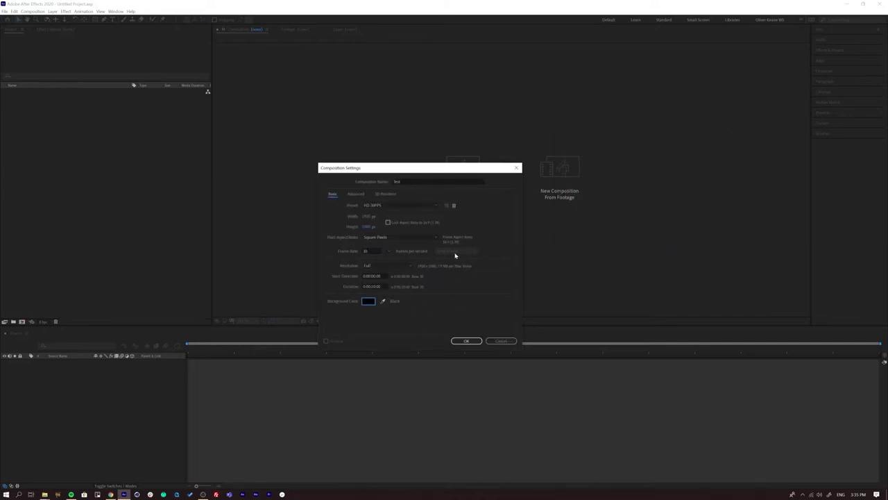
click(470, 341)
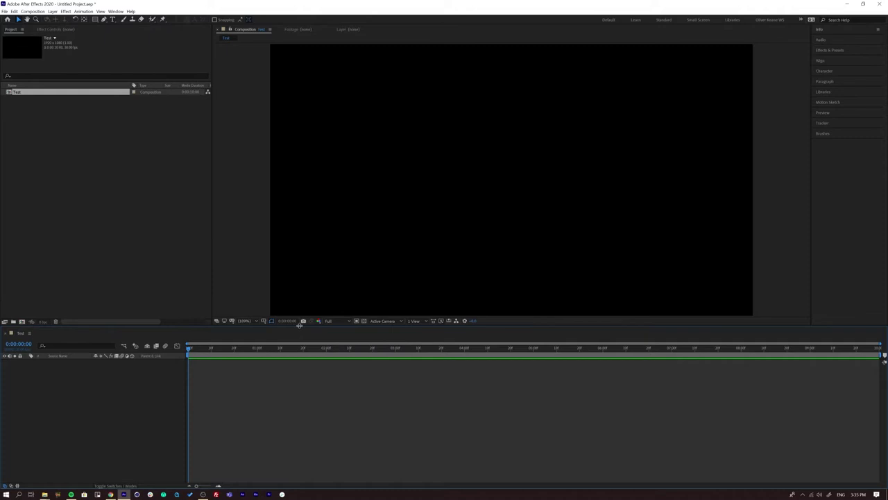
drag(301, 327, 301, 339)
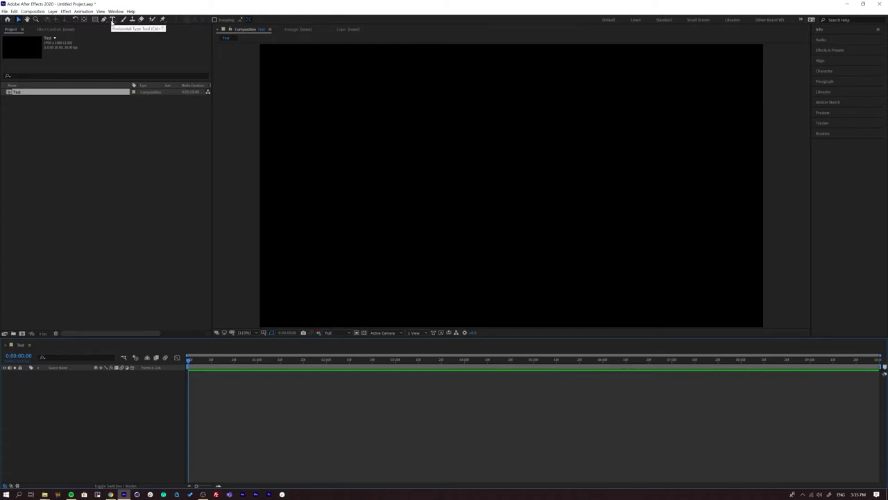
Add a text layer reading TYPE at the centre of the composition and show the transparency grid
click(113, 21)
double_click(113, 20)
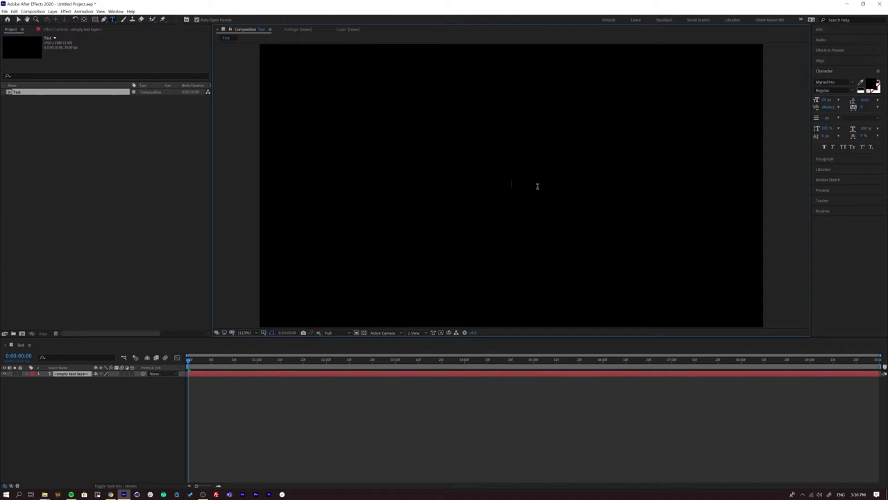
text(TYPE)
click(364, 333)
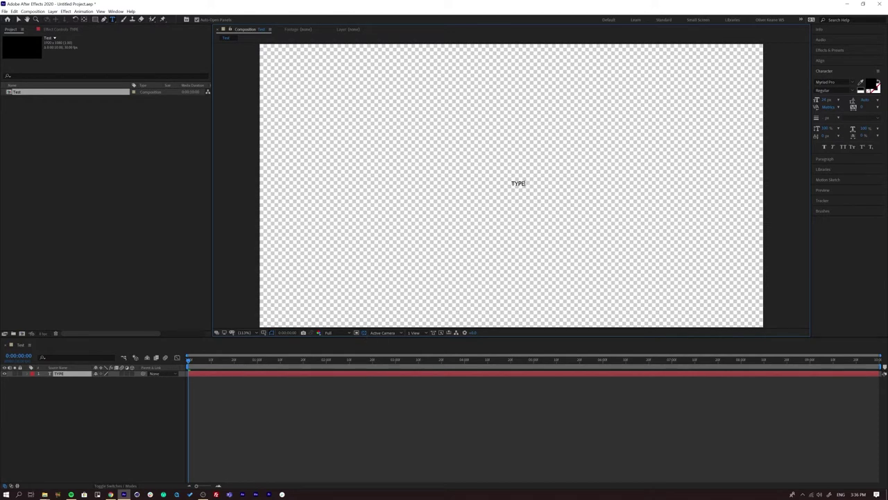
Select all of the TYPE text and change its font to Arial Black
drag(524, 184, 498, 181)
click(524, 184)
key(ctrl+a)
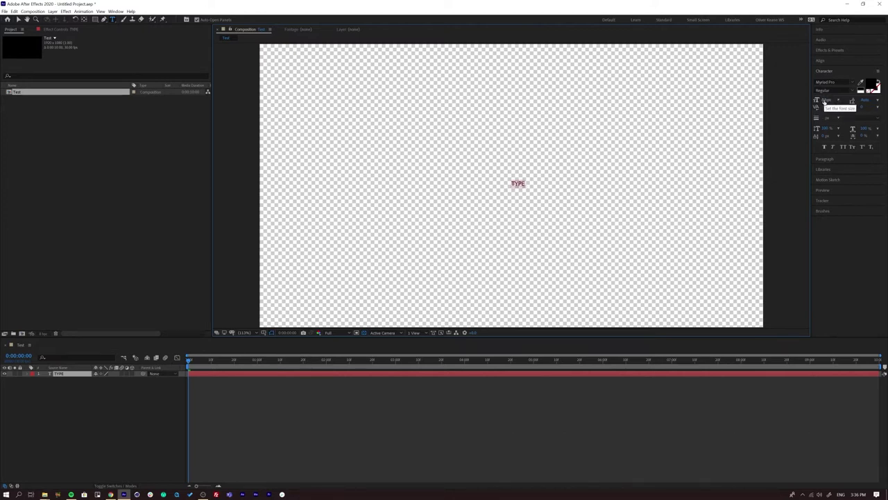
click(826, 71)
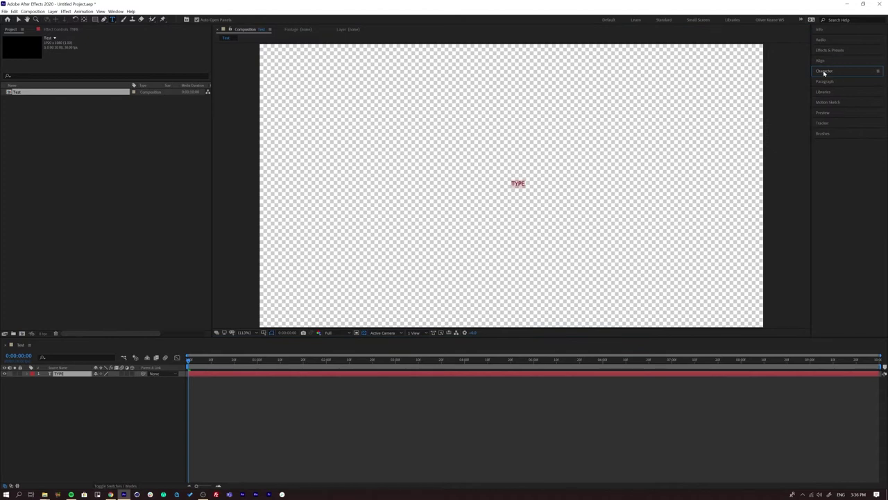
click(826, 73)
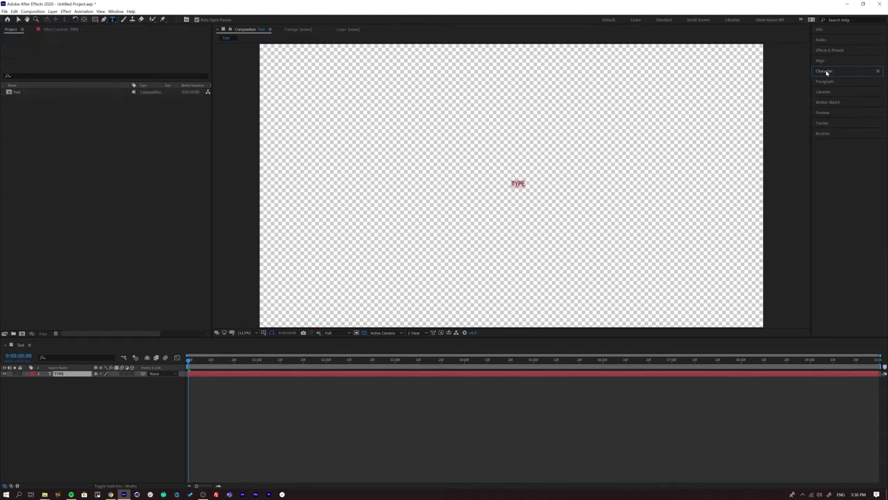
click(116, 11)
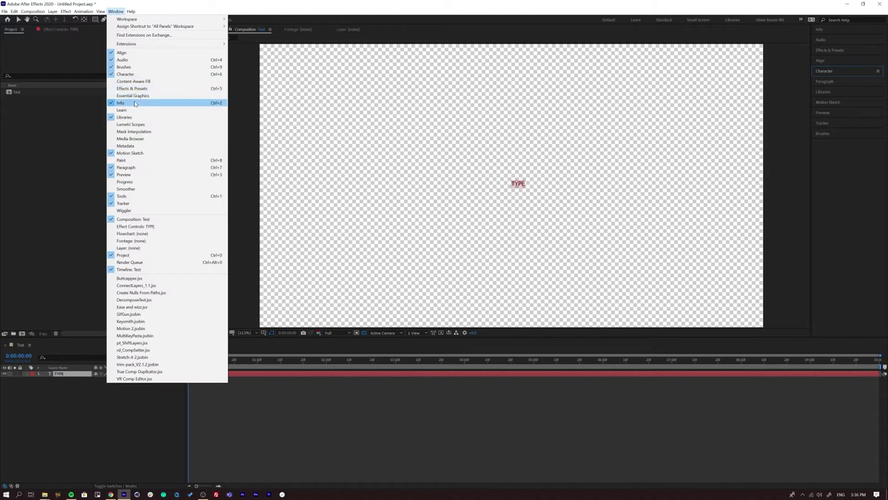
click(127, 74)
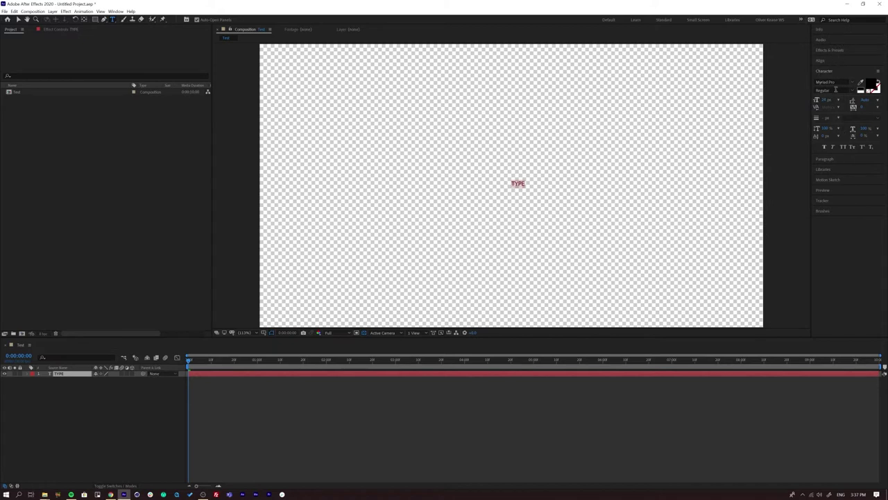
click(838, 81)
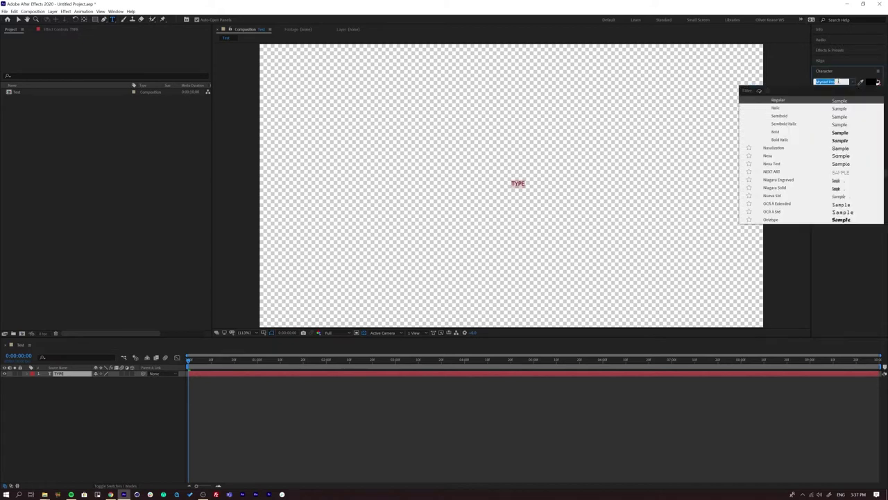
text(ar)
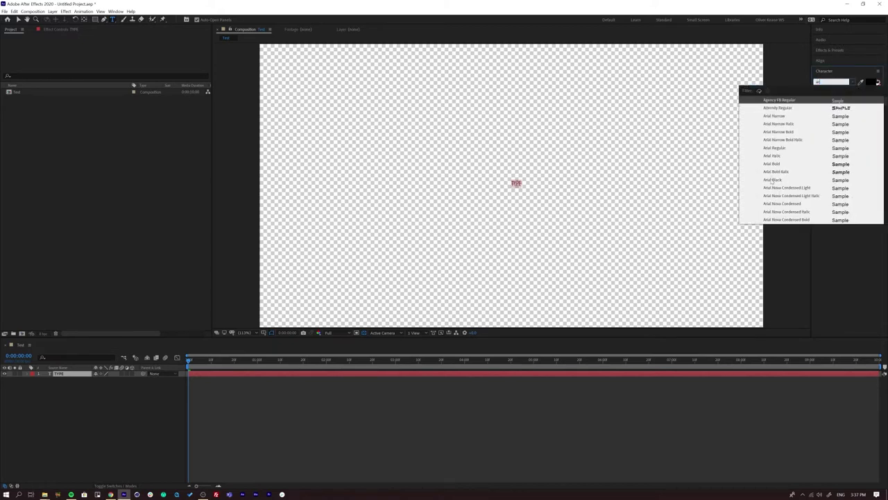
text(ial)
click(776, 181)
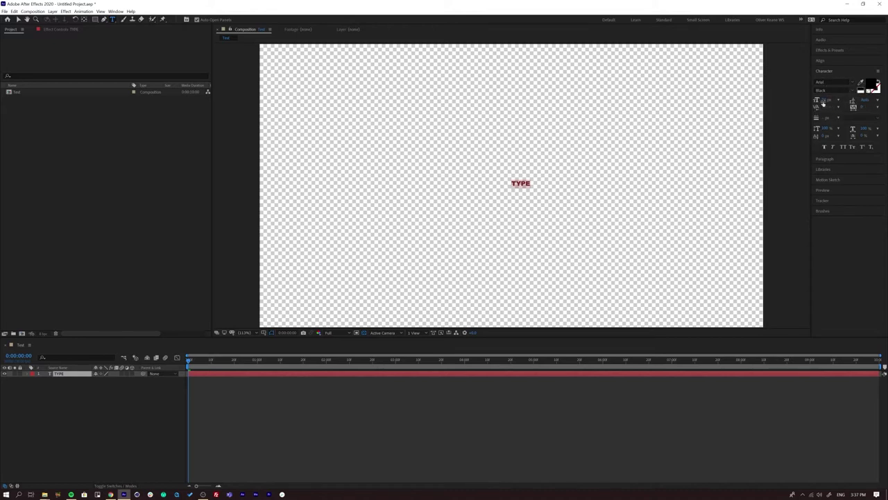
Enlarge the TYPE text to a font size of about 241 px
drag(823, 101, 884, 94)
drag(829, 101, 832, 100)
click(606, 157)
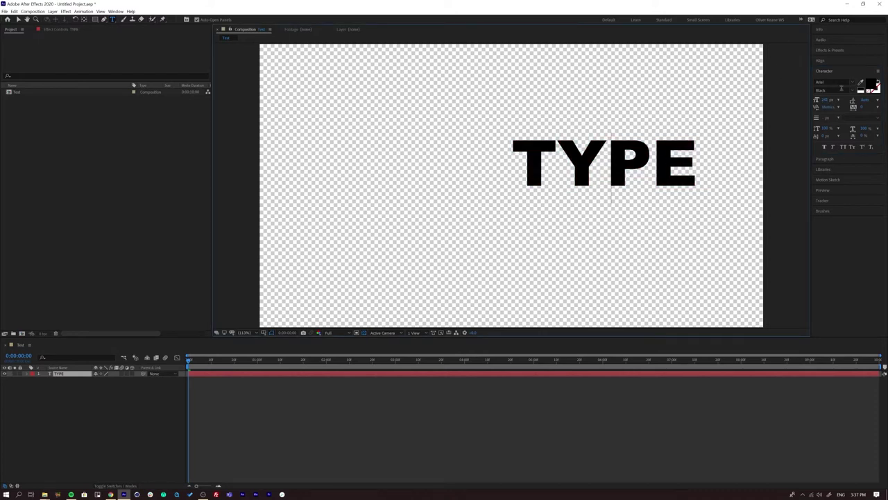
Centre the TYPE layer horizontally and vertically within the composition
click(821, 63)
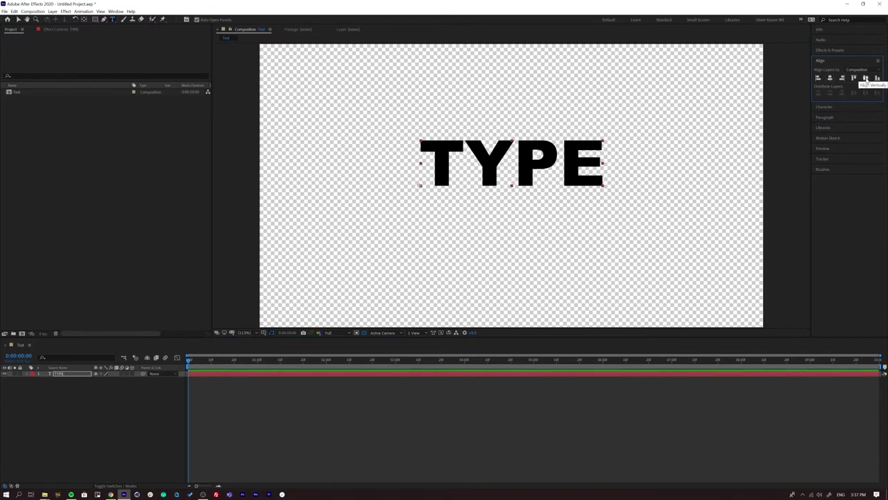
click(866, 80)
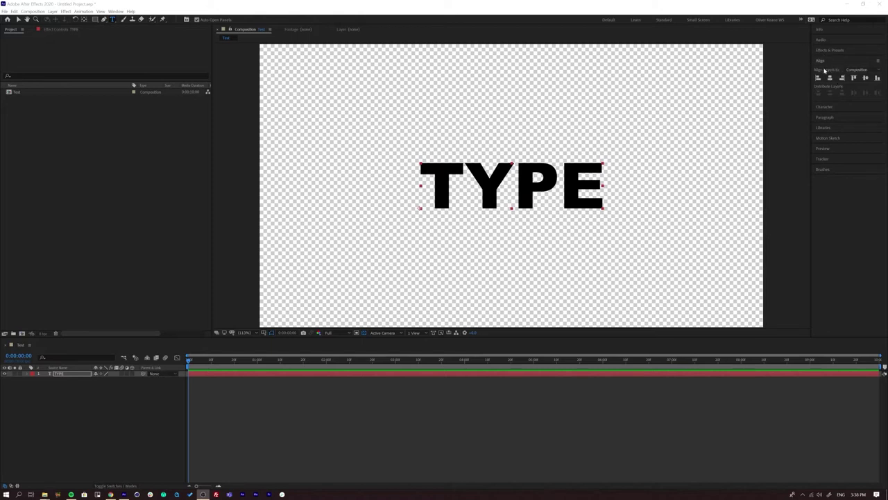
click(825, 64)
Set the TYPE text's paragraph alignment to centred and delete the text layer
click(825, 70)
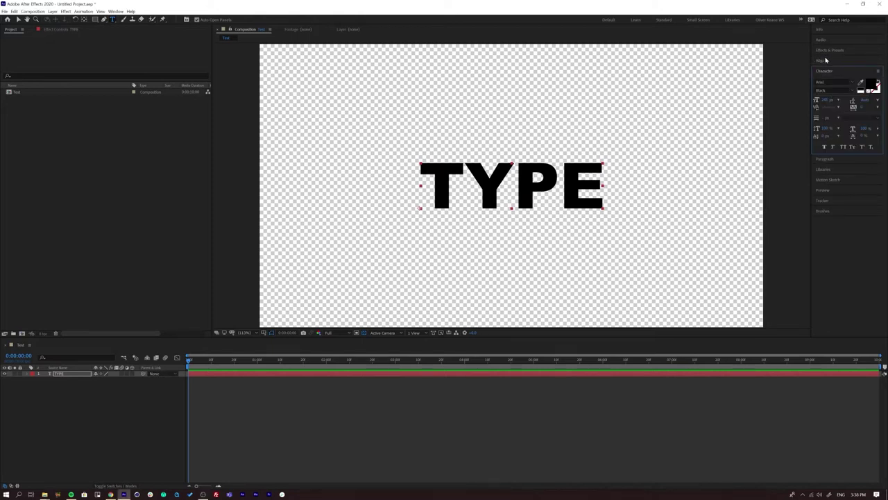
click(825, 159)
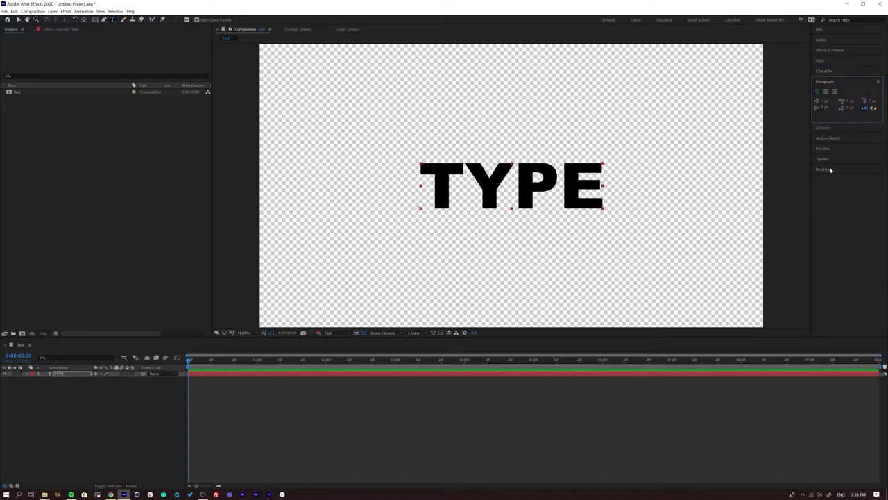
click(825, 91)
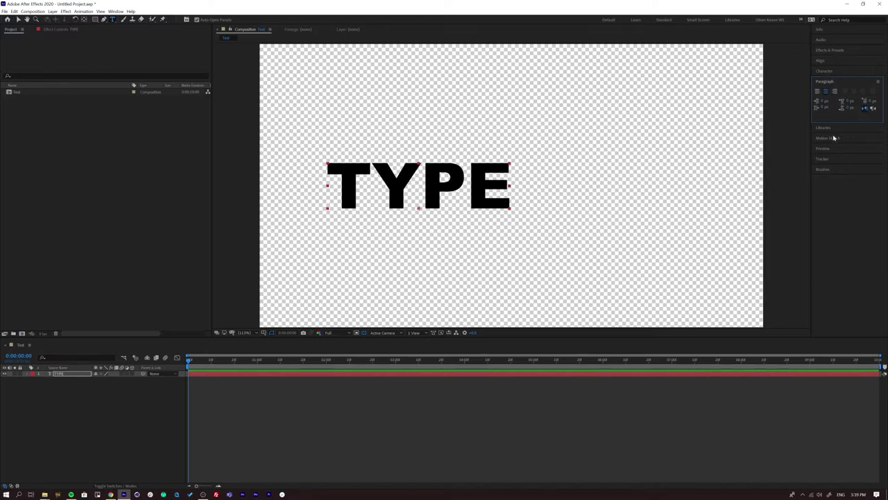
click(57, 375)
key(BackSpace)
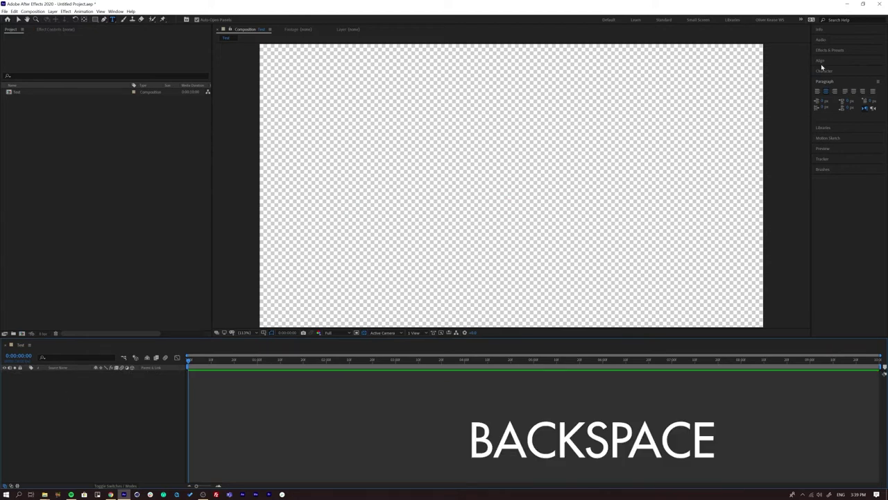
Set the text fill colour to red FF0000 and turn off the transparency grid
click(824, 70)
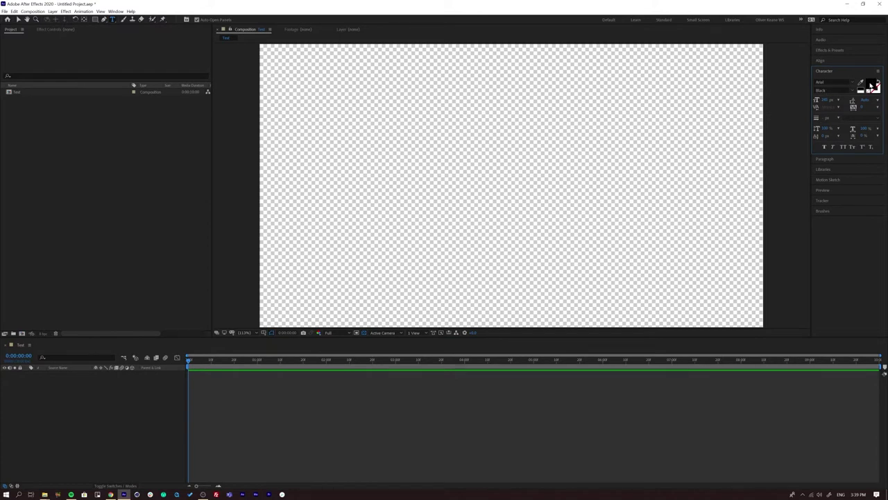
click(873, 84)
drag(627, 164, 694, 133)
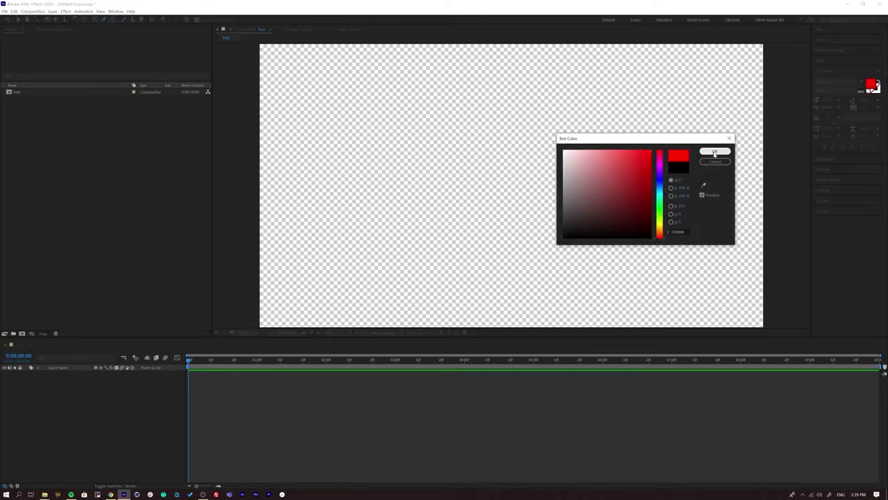
click(715, 151)
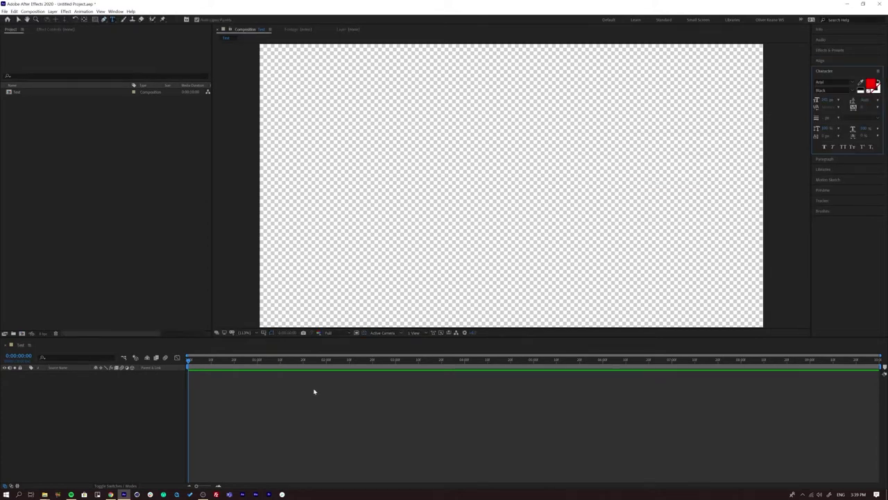
click(365, 335)
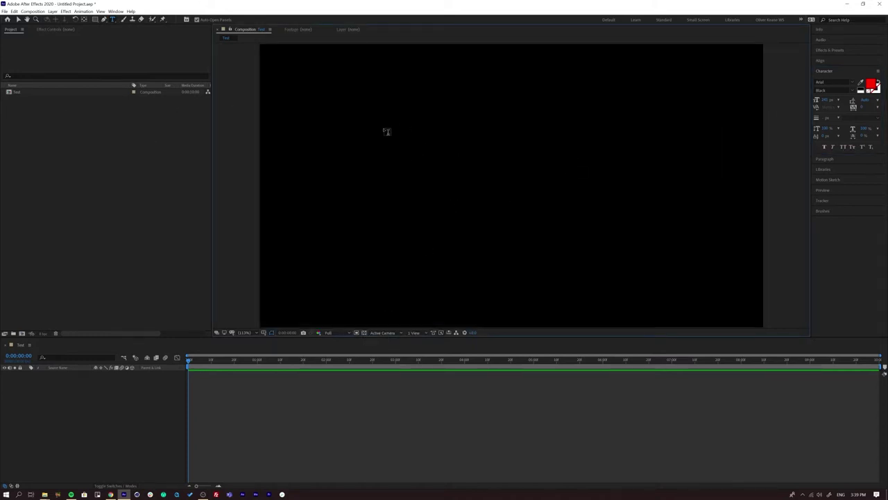
Draw a paragraph text box across the middle of the composition, enter TYPE in it, and select its layer
drag(385, 137, 673, 245)
text(TYPE)
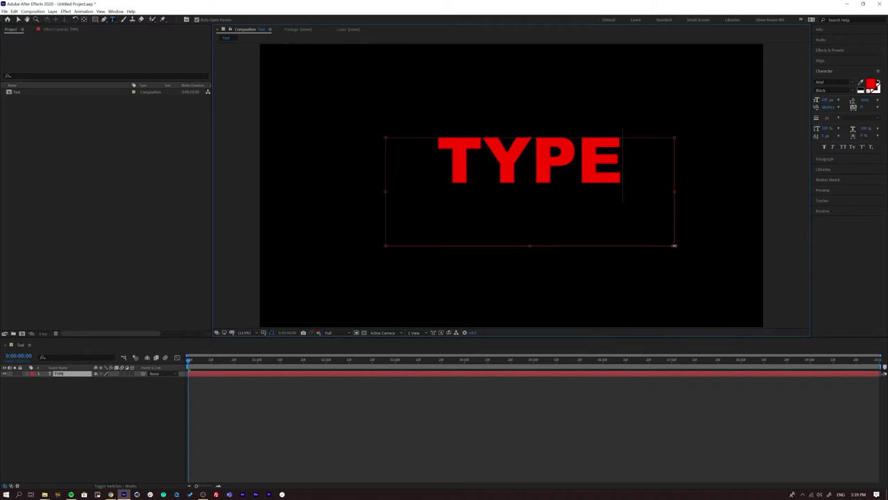
click(53, 393)
click(60, 375)
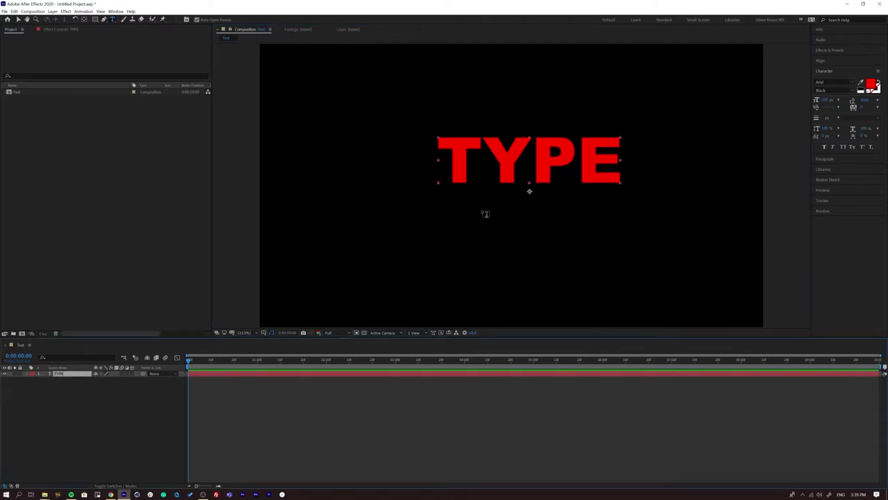
Set the TYPE text's paragraph alignment to centred and centre its layer horizontally and vertically in the composition
click(826, 159)
click(826, 92)
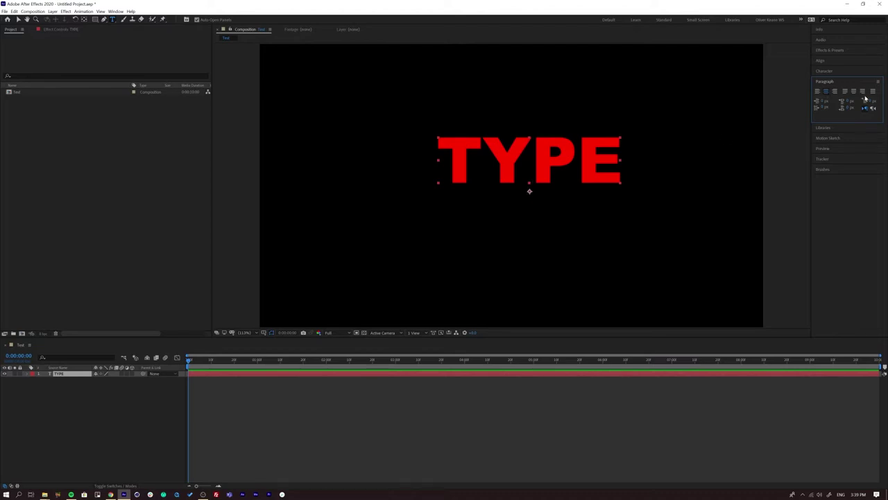
click(821, 61)
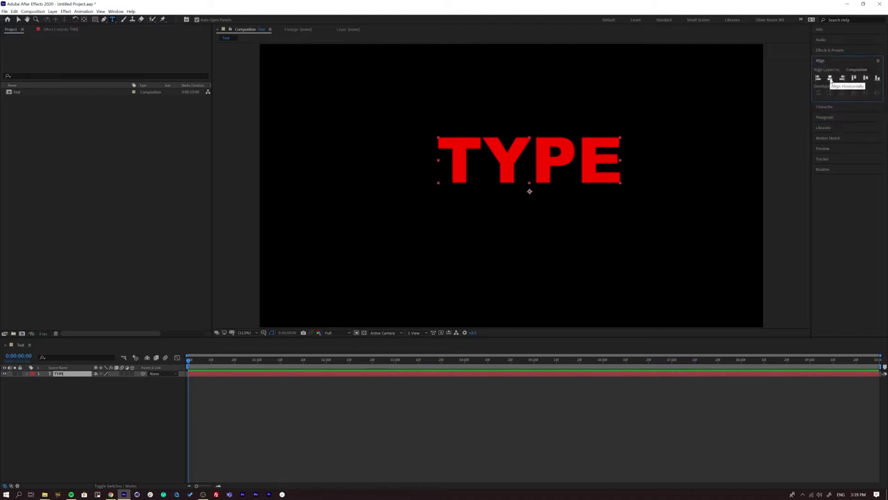
click(830, 79)
click(865, 78)
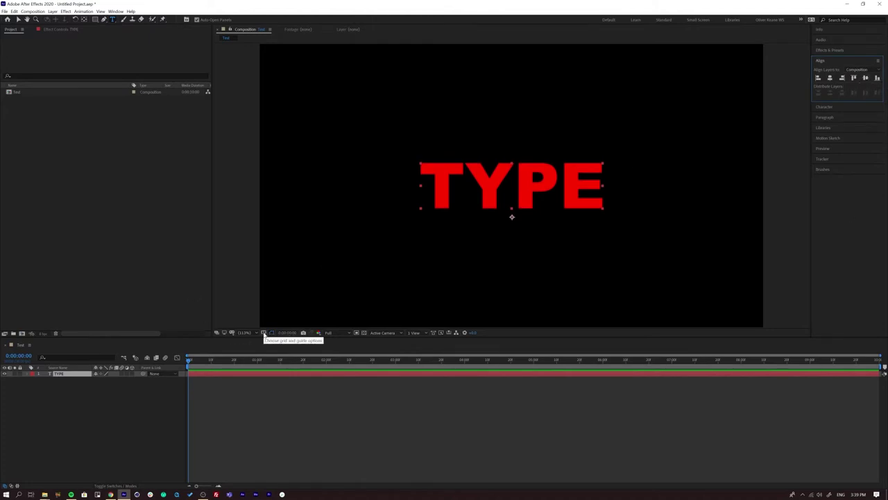
Show the Title/Action Safe guides over the composition and select the TYPE layer
click(264, 334)
click(284, 340)
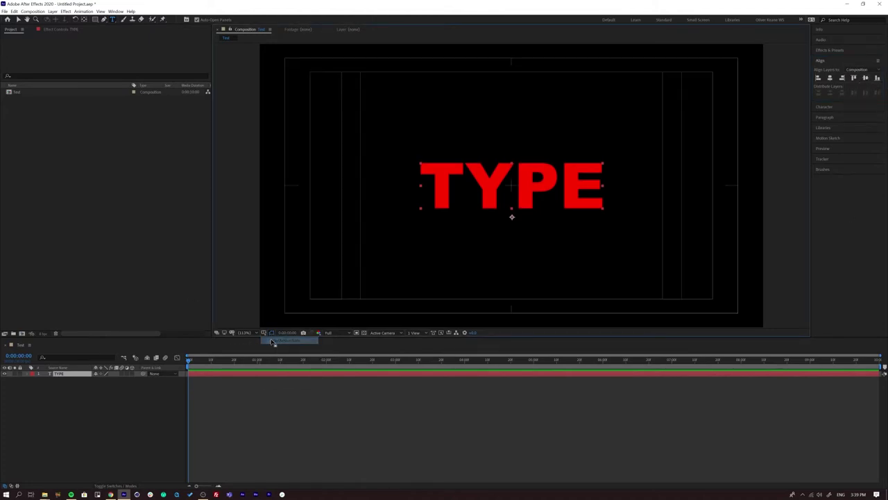
click(68, 431)
click(59, 375)
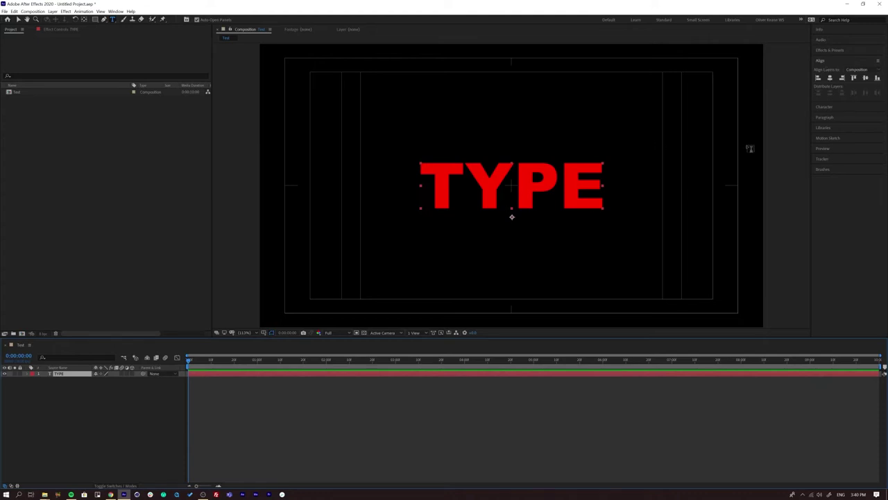
Apply the Typewriter preset from the Text > Animate In animation presets to the TYPE layer
click(821, 62)
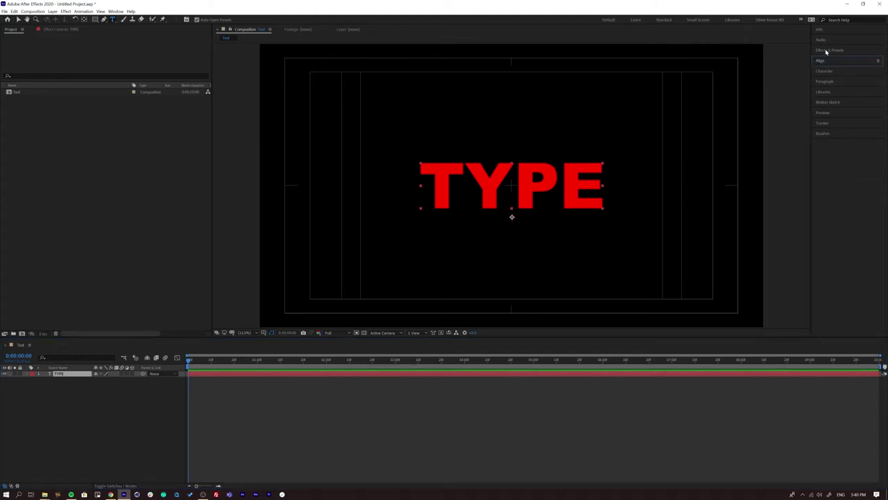
click(826, 51)
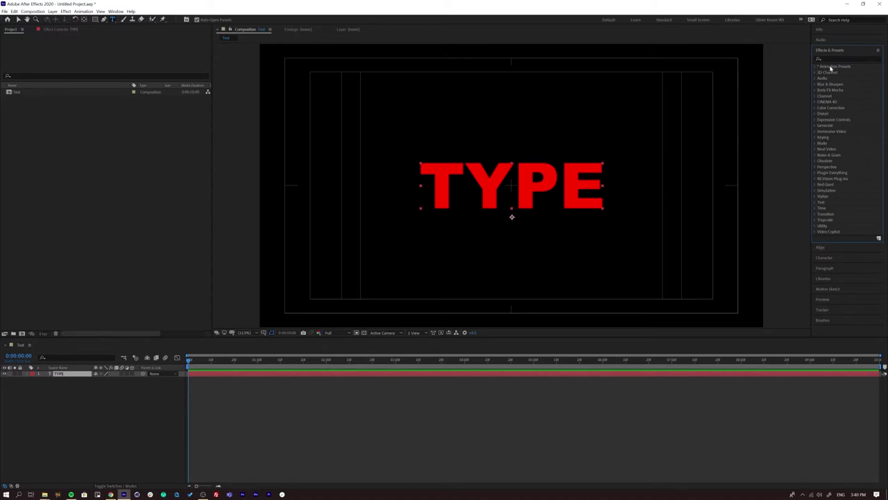
click(816, 66)
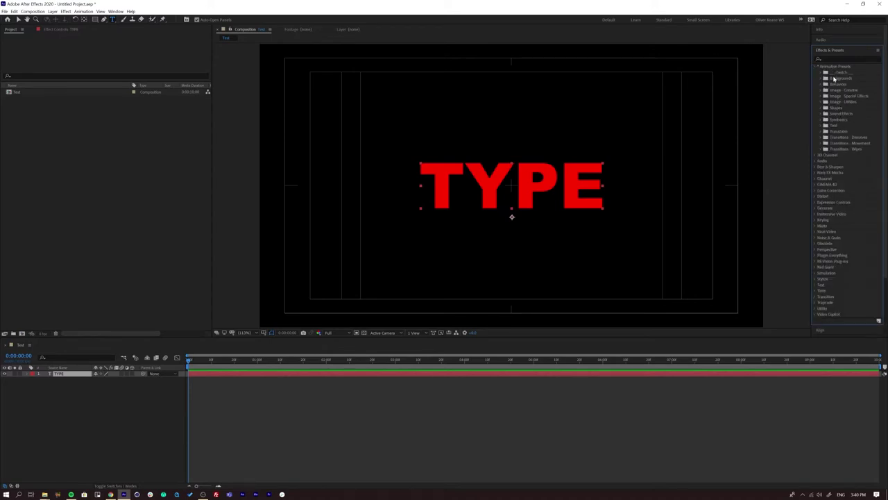
click(822, 126)
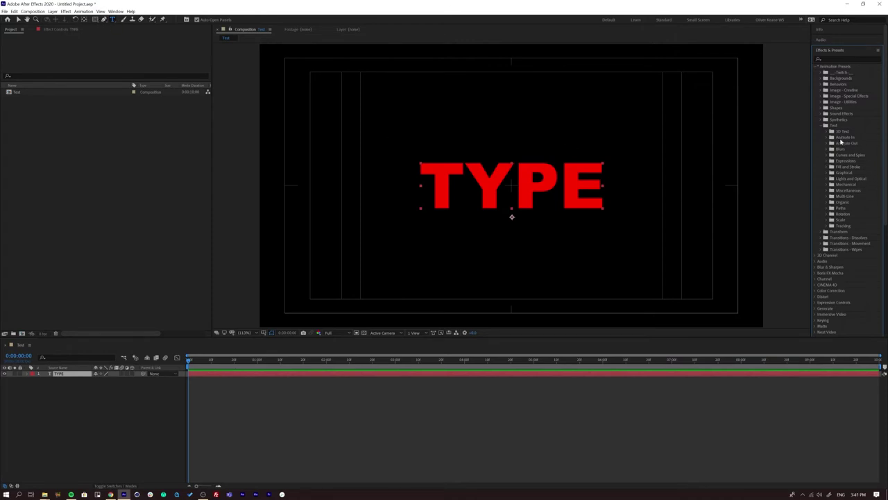
click(828, 138)
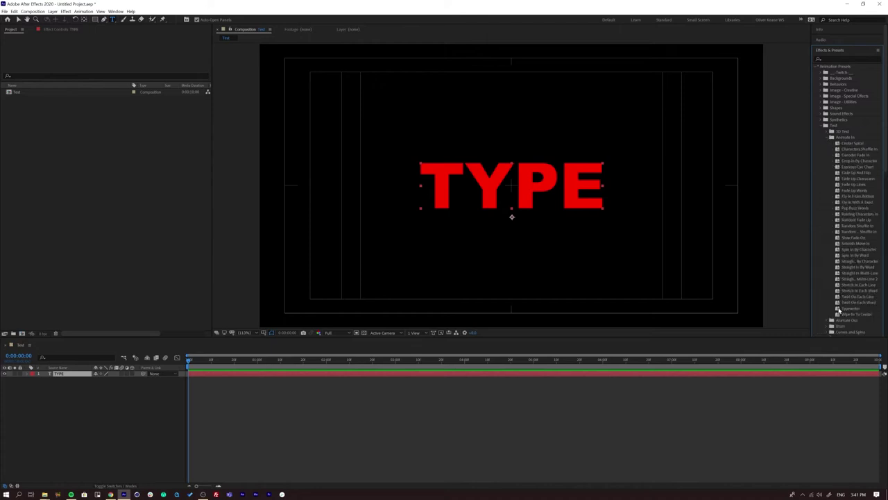
double_click(838, 309)
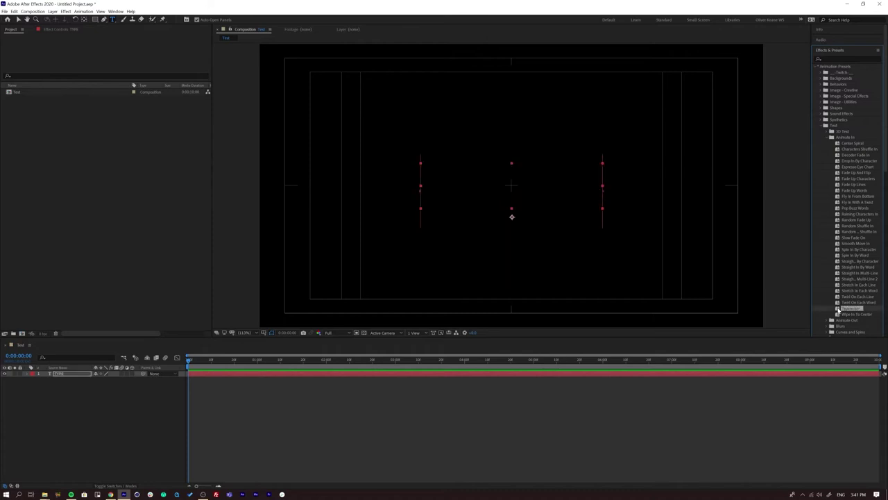
Preview the Typewriter animation and return to the start of the timeline
key(space)
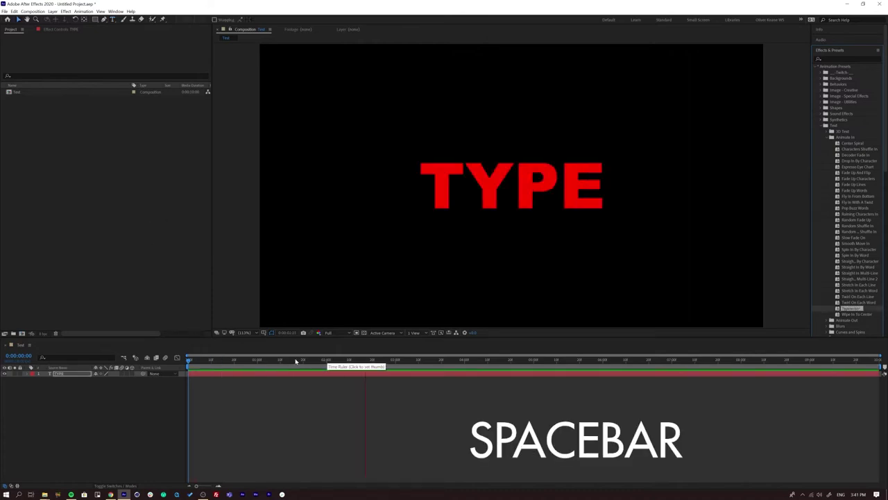
key(space)
click(284, 361)
key(Home)
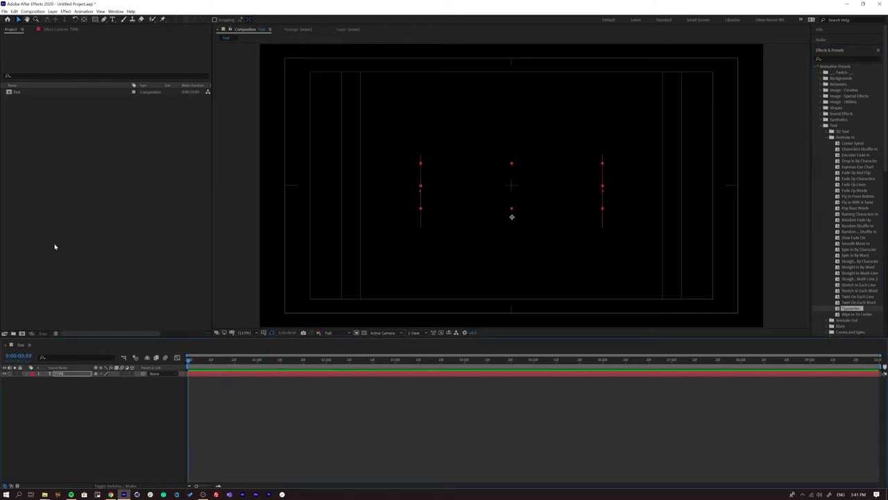
Reveal the TYPE layer's Animator 1 and Range Selector 1 properties and replay the animation to examine its Start keyframes
click(61, 373)
click(28, 374)
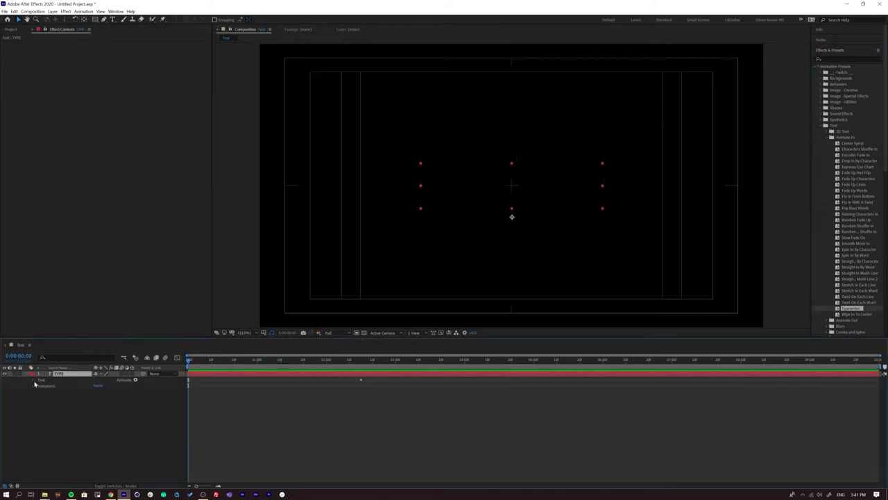
click(34, 381)
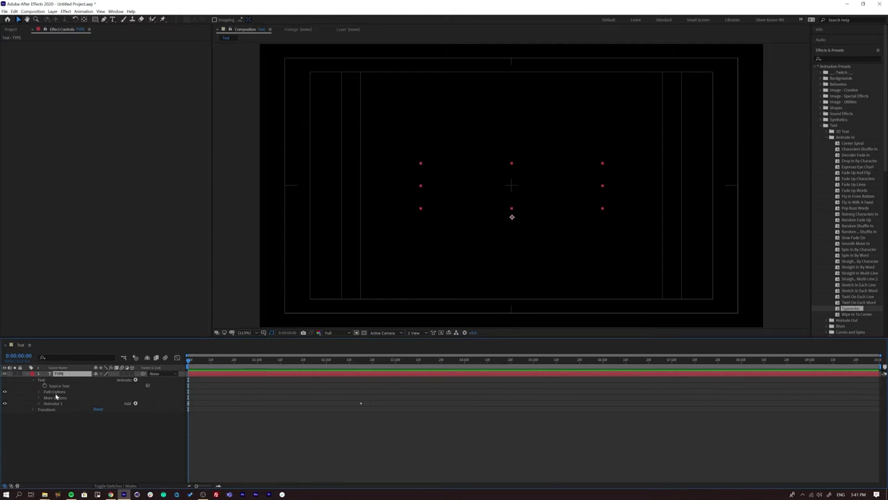
click(39, 403)
click(60, 411)
click(45, 411)
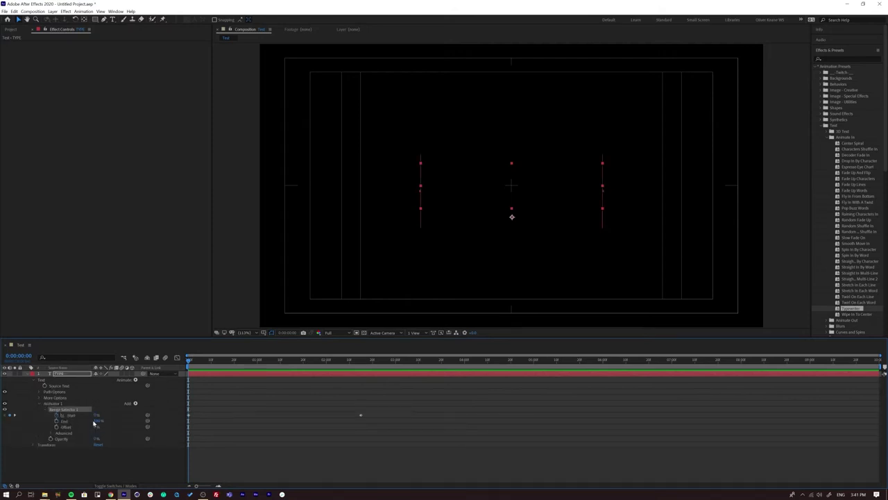
key(space)
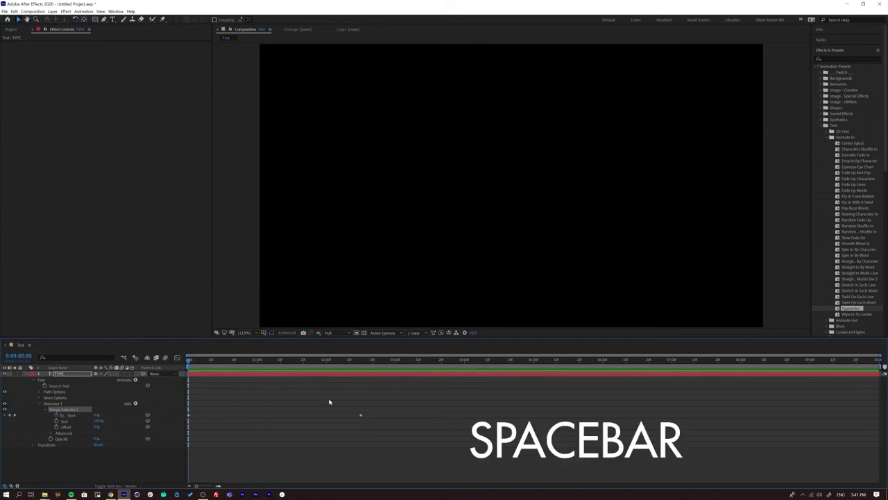
key(space)
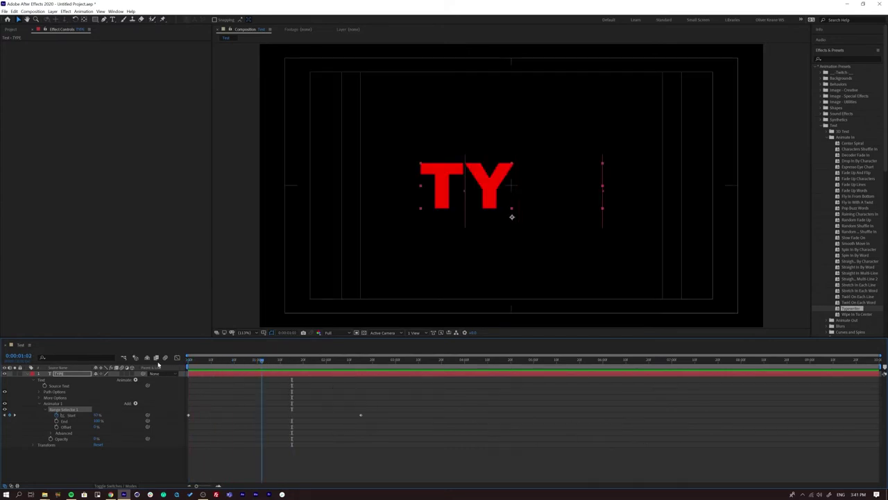
key(space)
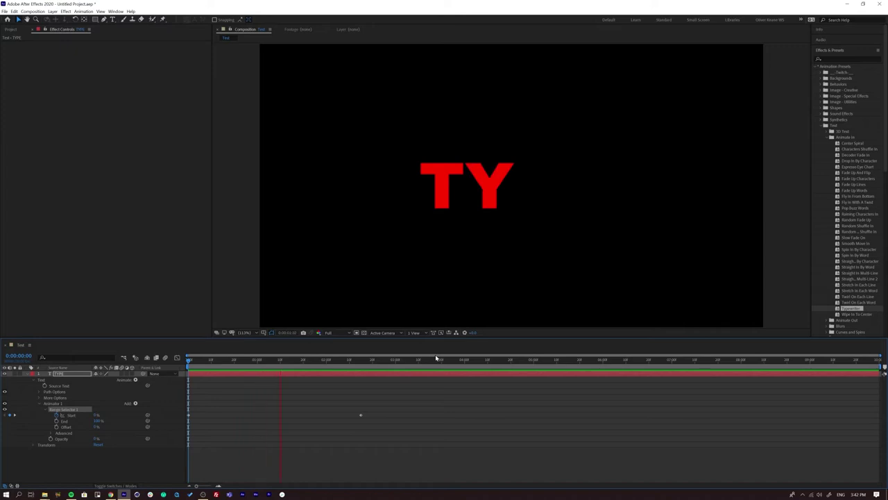
key(space)
Speed up the typing by moving the second Start keyframe to just before the one-second mark, and preview it
drag(361, 417, 248, 420)
key(Home)
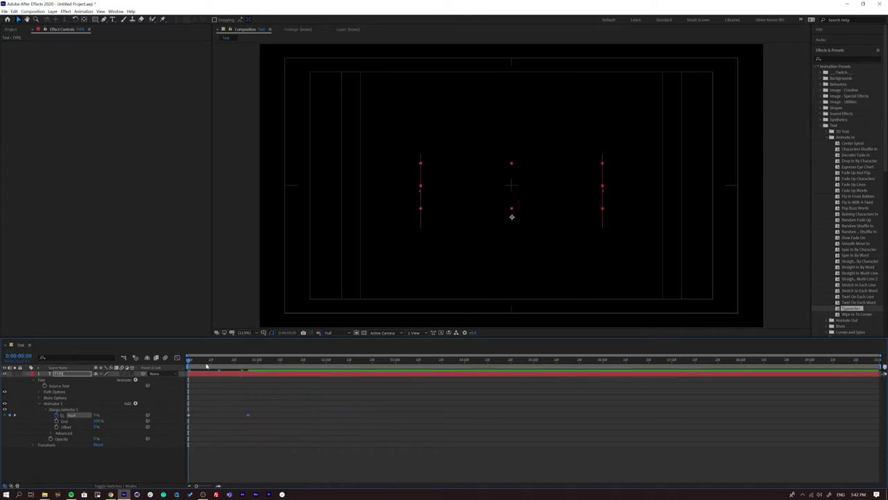
key(space)
key(space)
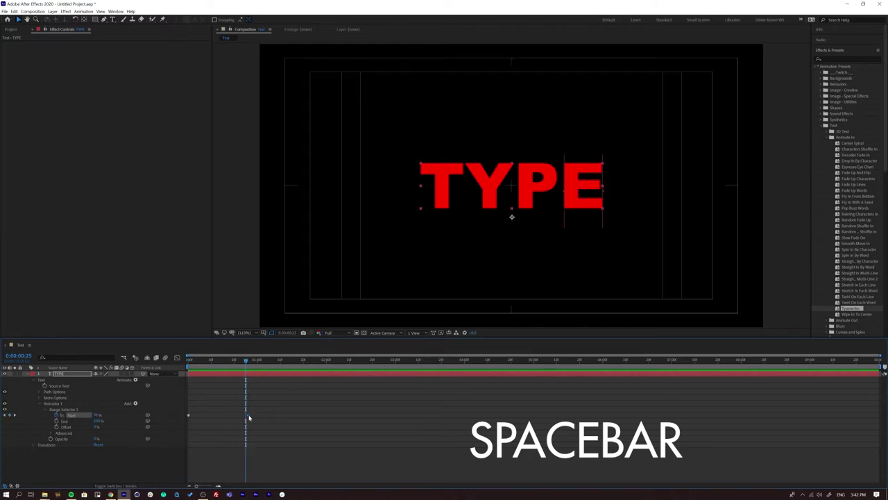
Move the second Start keyframe earlier to 0:00:00:19 and preview the faster typing from the beginning
drag(249, 416, 232, 417)
drag(209, 363, 136, 364)
key(space)
key(space)
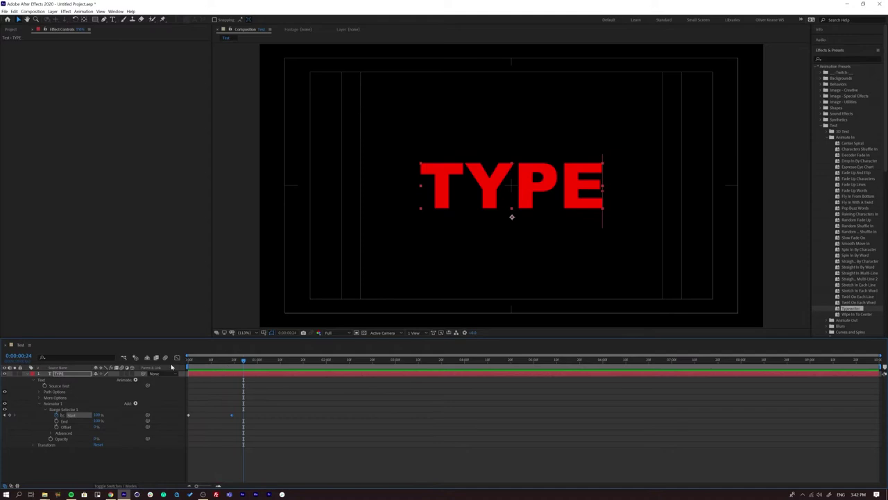
key(space)
key(space)
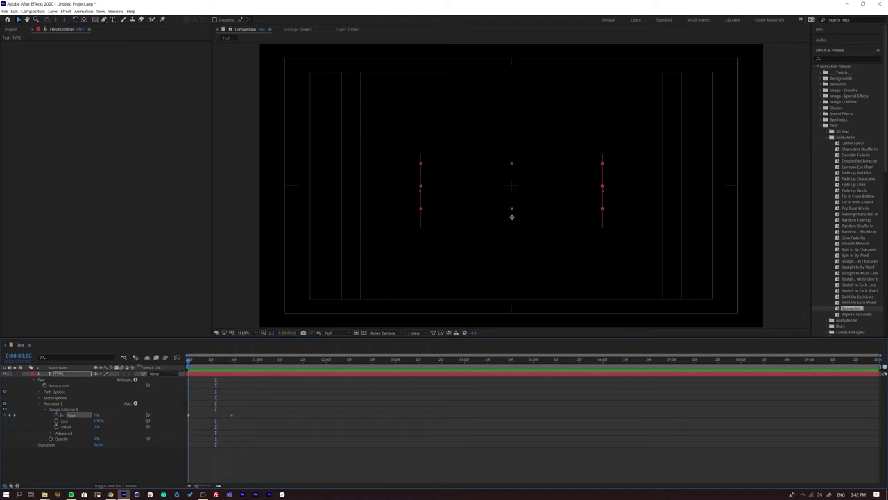
key(space)
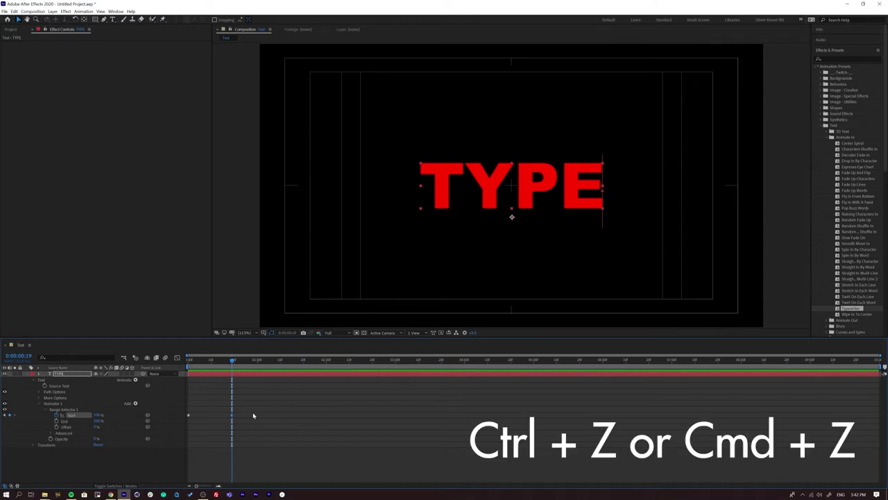
Undo the keyframe moves, place the second Start keyframe at about one second, and preview the typing
key(ctrl+z)
key(ctrl+z)
drag(325, 364, 62, 372)
key(space)
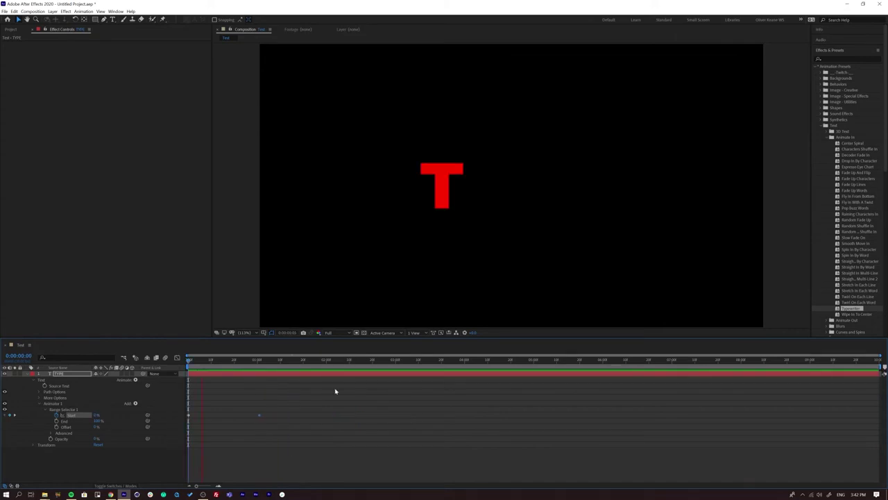
key(space)
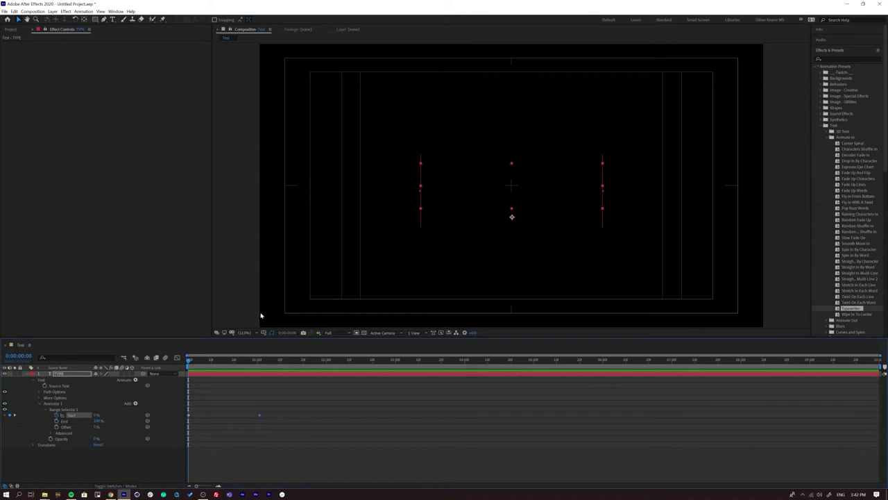
key(space)
key(space)
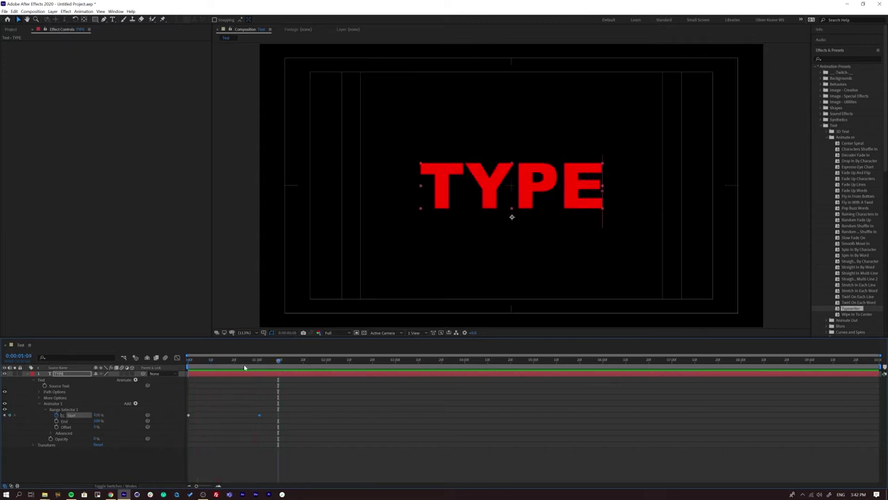
Undo the keyframe changes and the Typewriter preset on the TYPE layer
drag(216, 363, 228, 396)
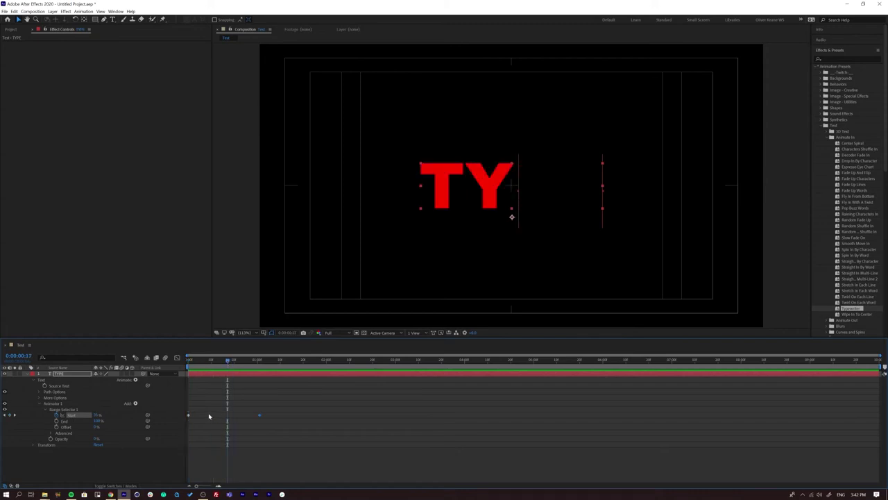
key(ctrl+z)
key(ctrl+z)
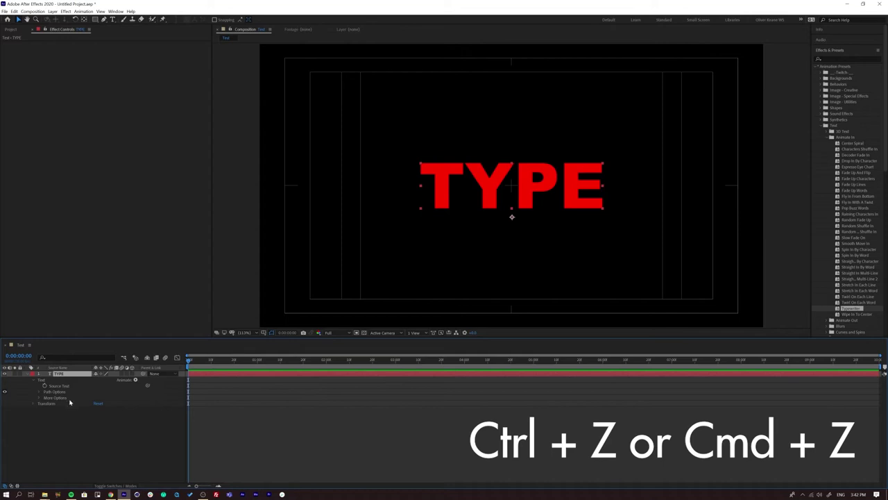
Collapse the TYPE layer's properties and apply the Drop In By Character preset to the layer
click(28, 373)
click(73, 422)
click(61, 375)
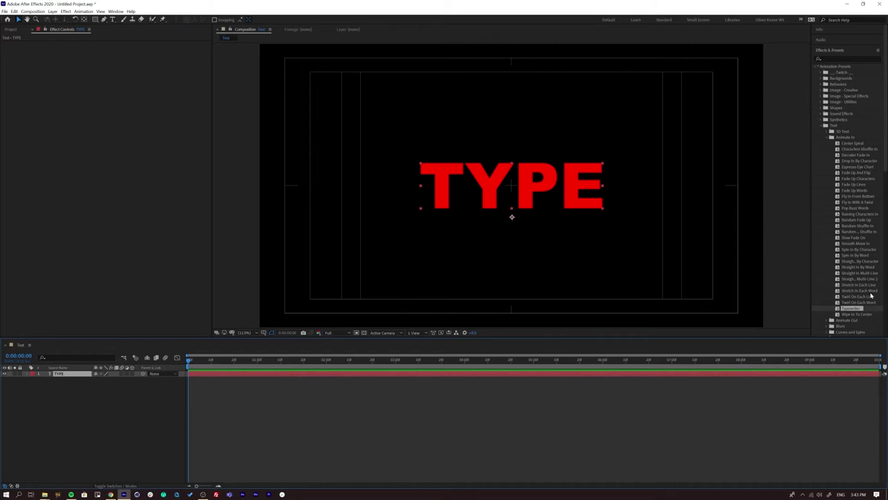
double_click(837, 162)
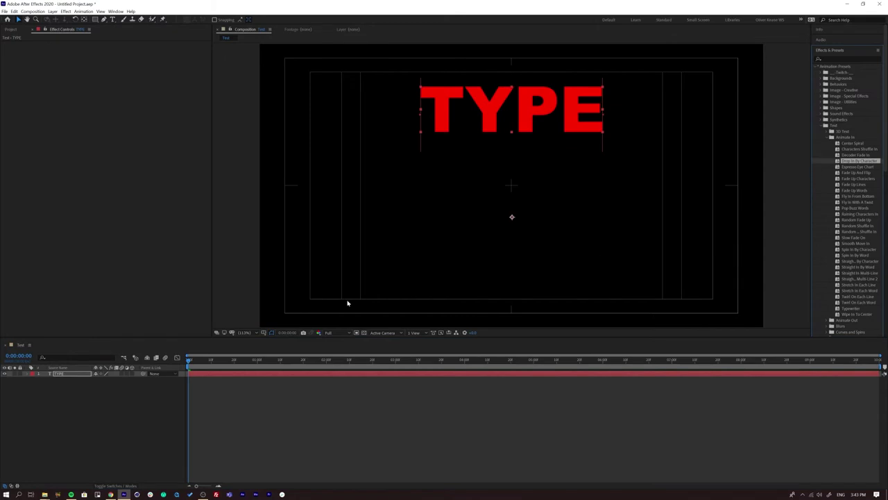
Compare the TYPE layer's keyframed properties with all its modified properties, leaving the modified ones displayed
click(60, 375)
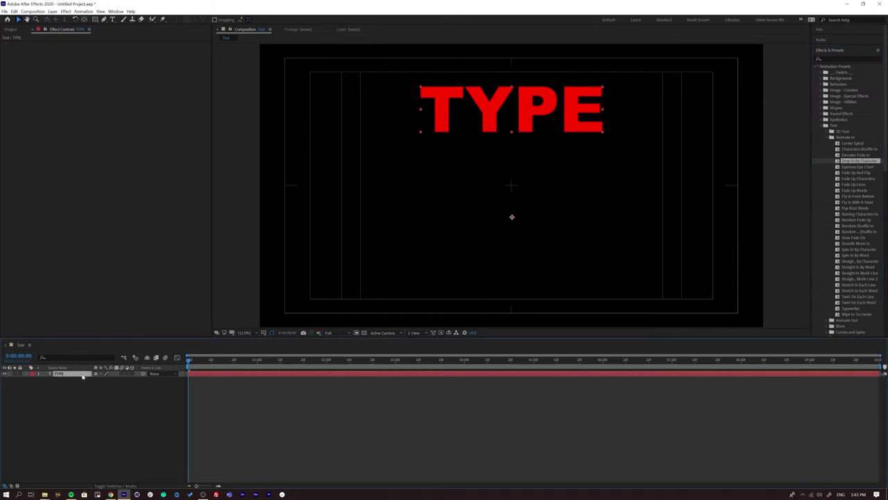
key(u)
key(u)
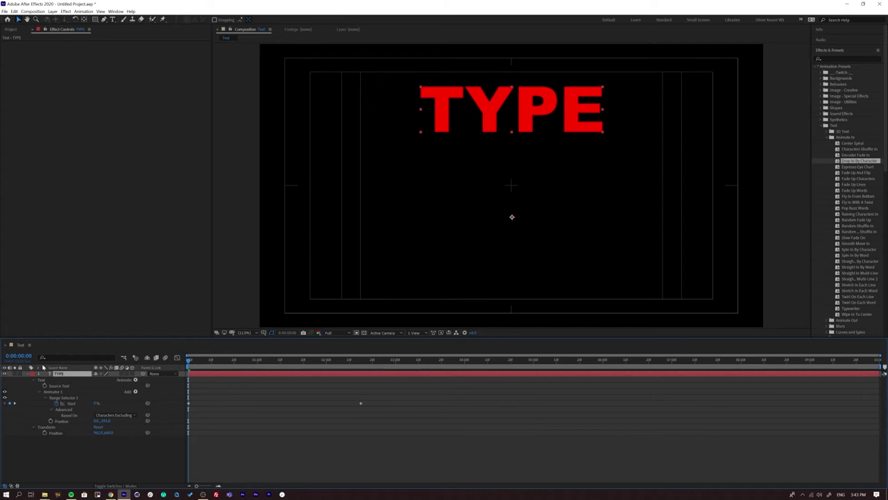
key(u)
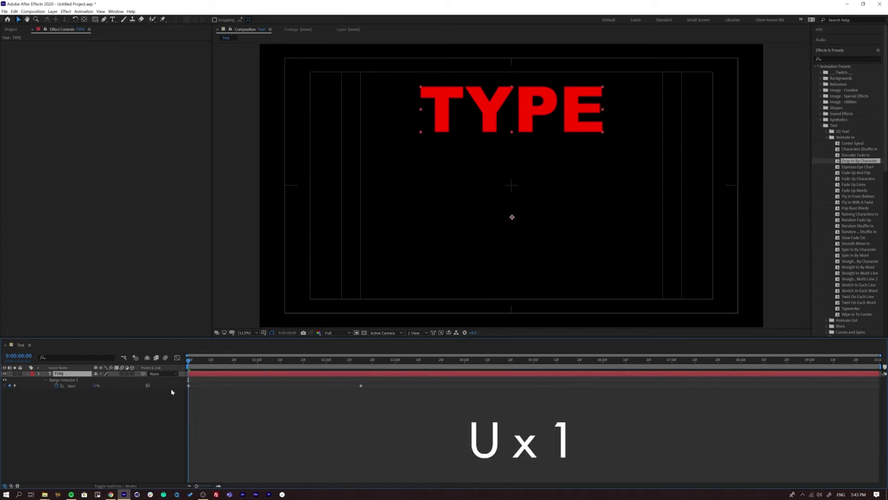
key(u)
key(u)
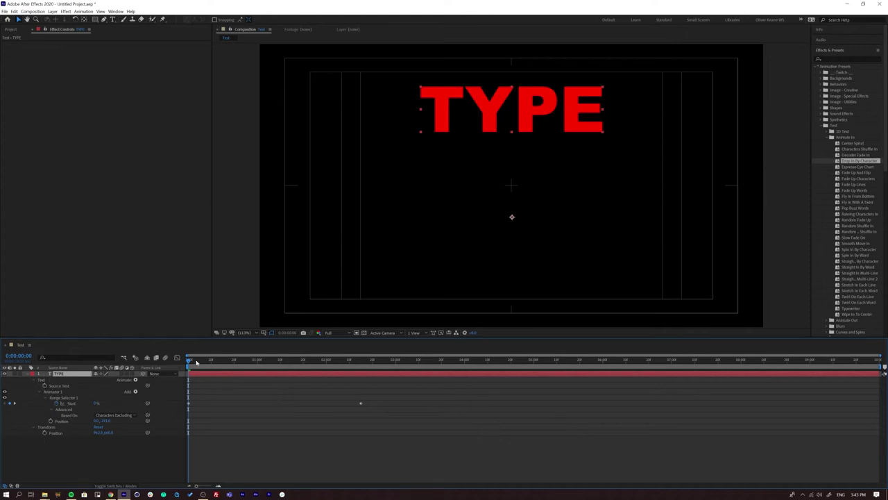
Preview the Drop In By Character animation and move the second Start keyframe back to about one second
key(space)
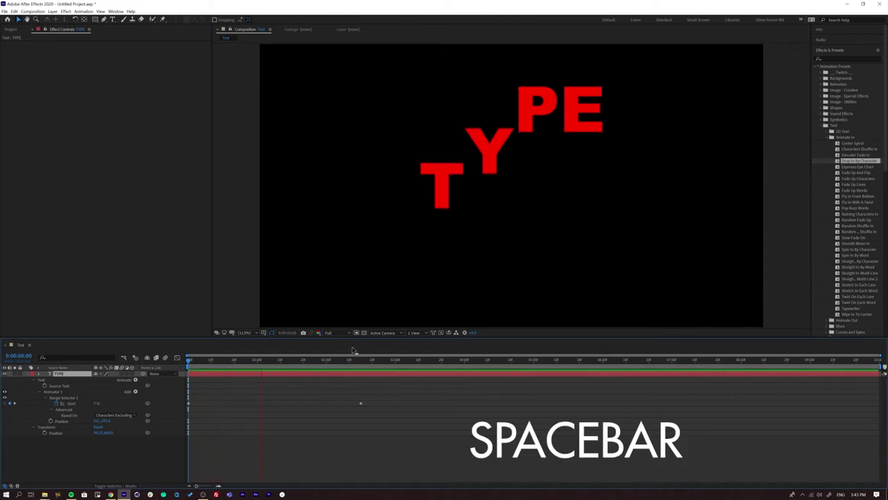
key(space)
click(361, 404)
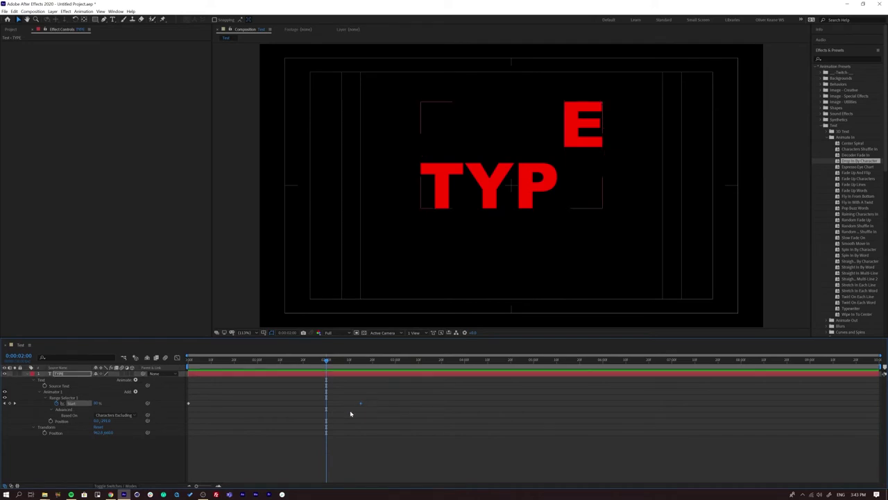
drag(326, 403, 274, 406)
key(space)
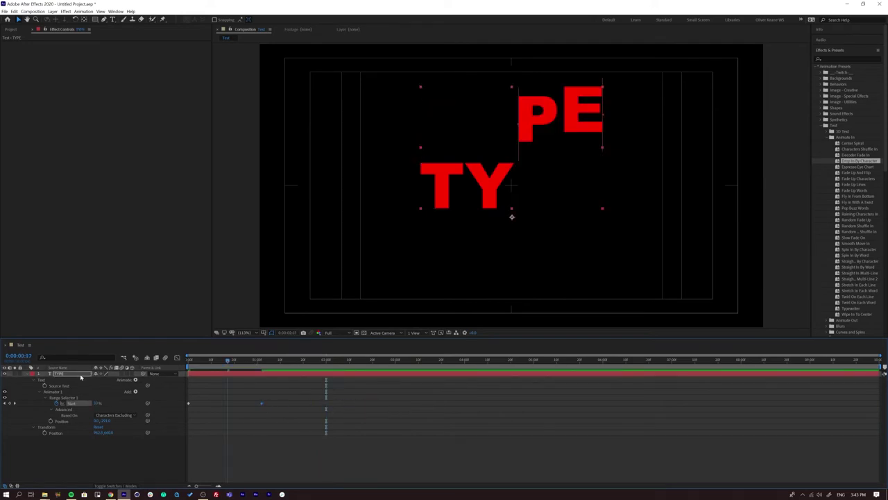
key(space)
key(space)
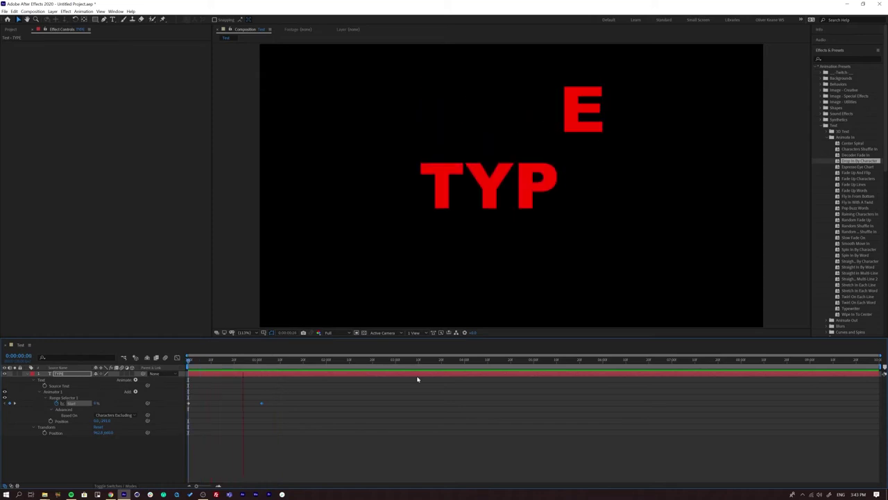
Replay the shortened drop-in from the first frame and set the composition viewer's magnification to 100%
drag(236, 362, 187, 361)
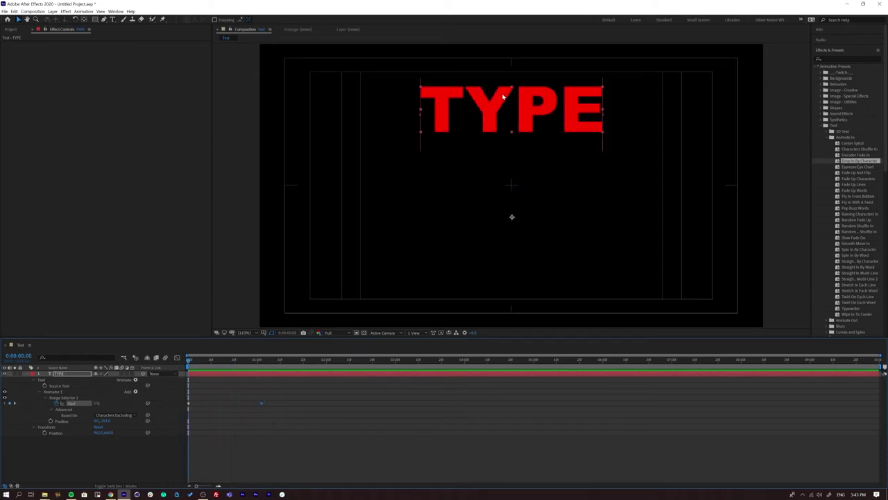
key(space)
key(space)
key(space)
key(space)
click(244, 332)
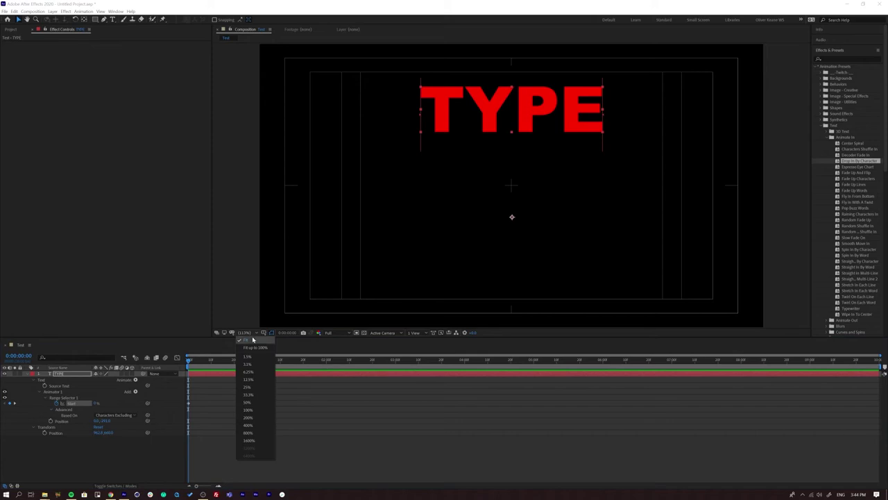
click(251, 410)
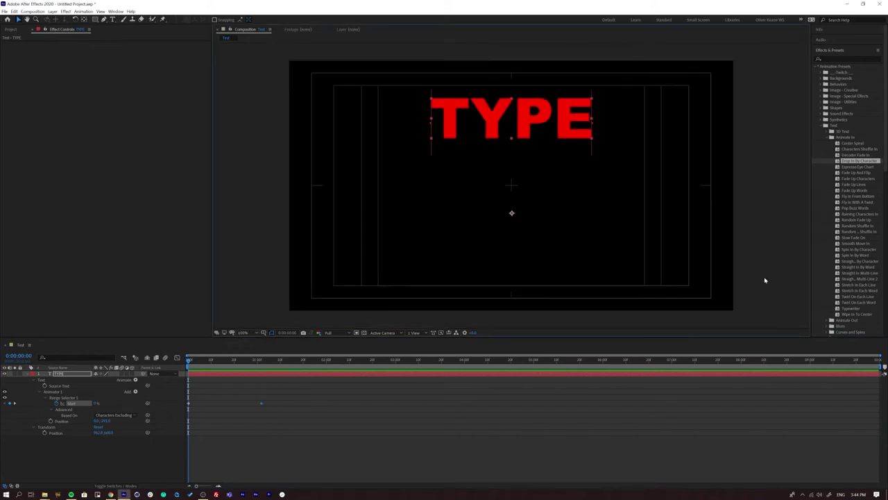
Decrease the animator's vertical Position until the TYPE letters start above the frame, and preview the drop
click(107, 452)
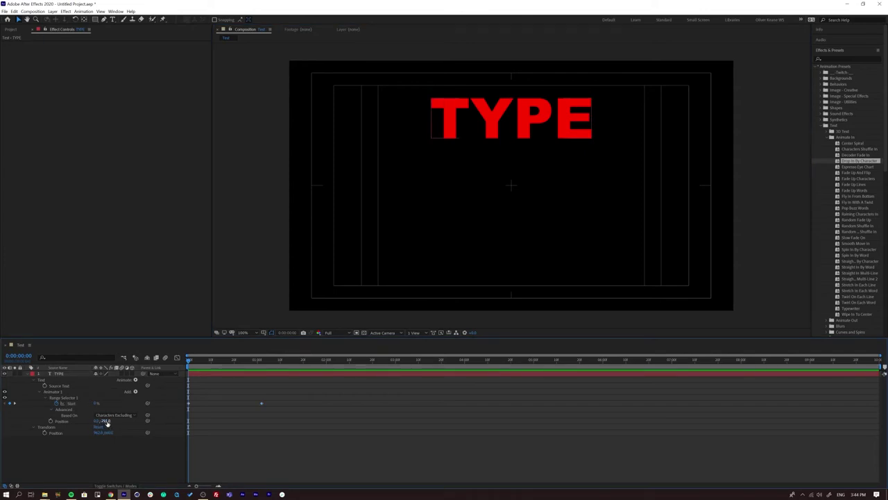
drag(106, 424, 512, 213)
drag(43, 431, 23, 432)
drag(105, 421, 90, 422)
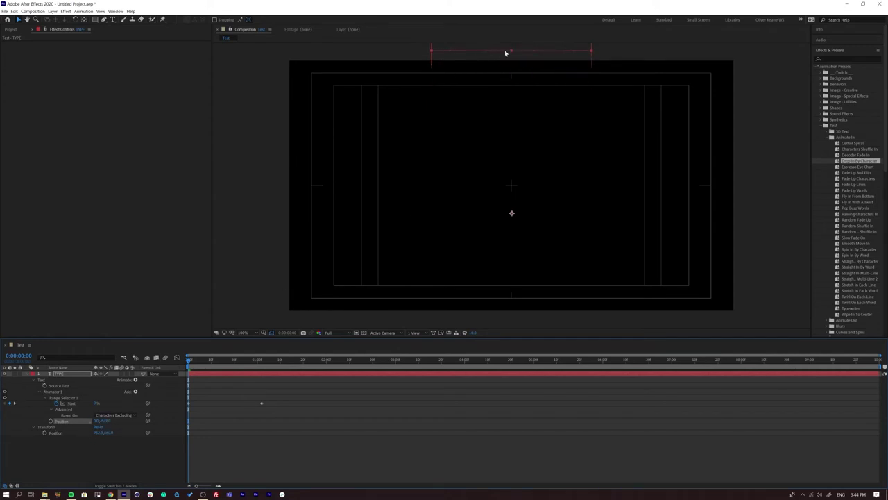
key(space)
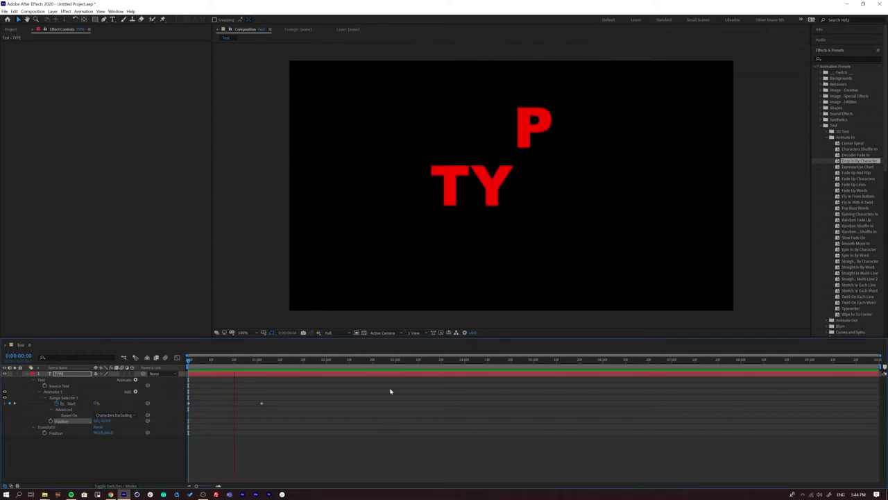
key(space)
key(space)
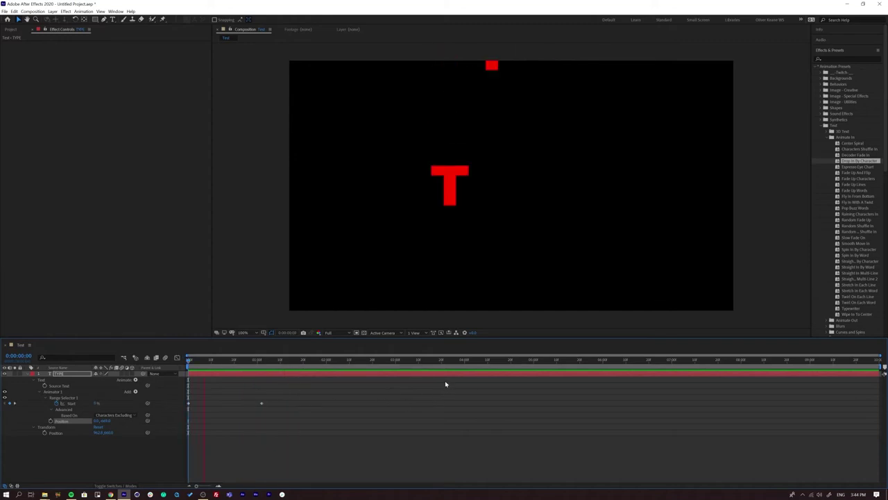
key(space)
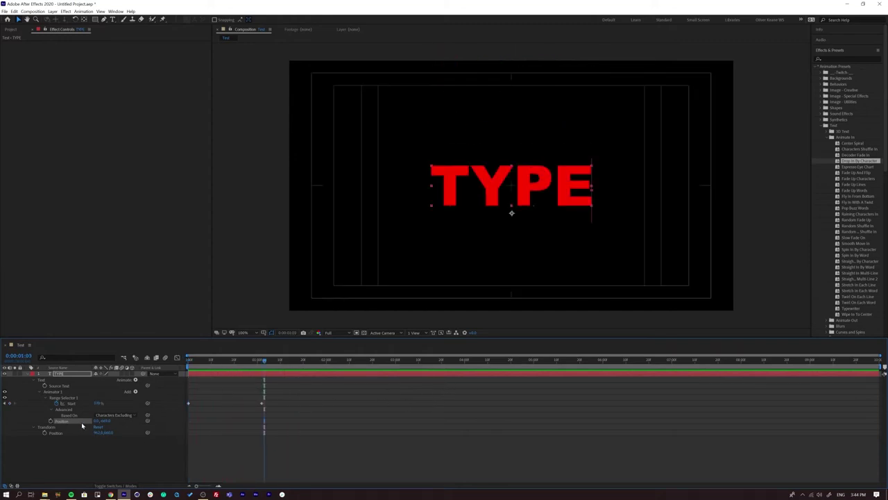
click(217, 360)
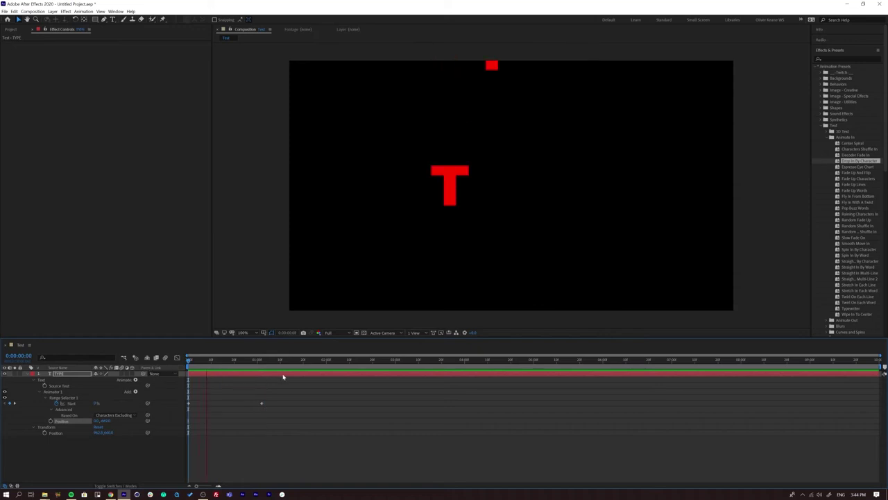
Undo the animator Position changes and preview the drop-in from the first frame
key(ctrl+z)
key(ctrl+z)
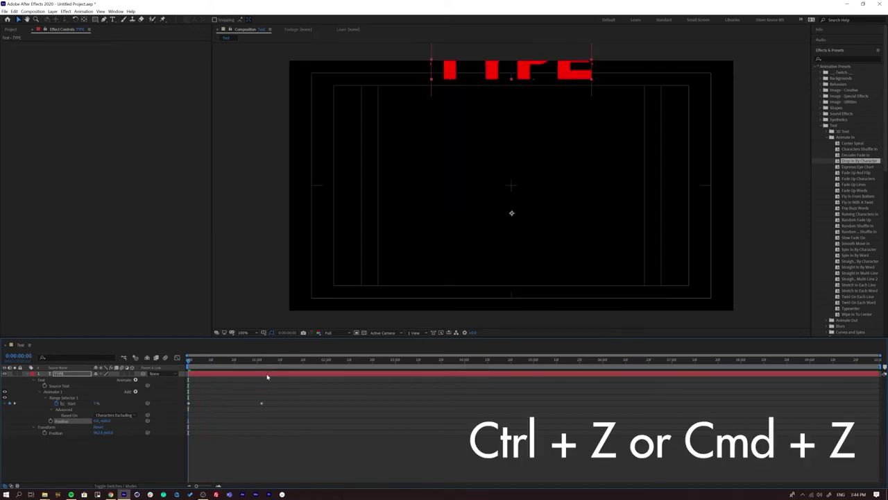
drag(208, 361, 181, 367)
key(space)
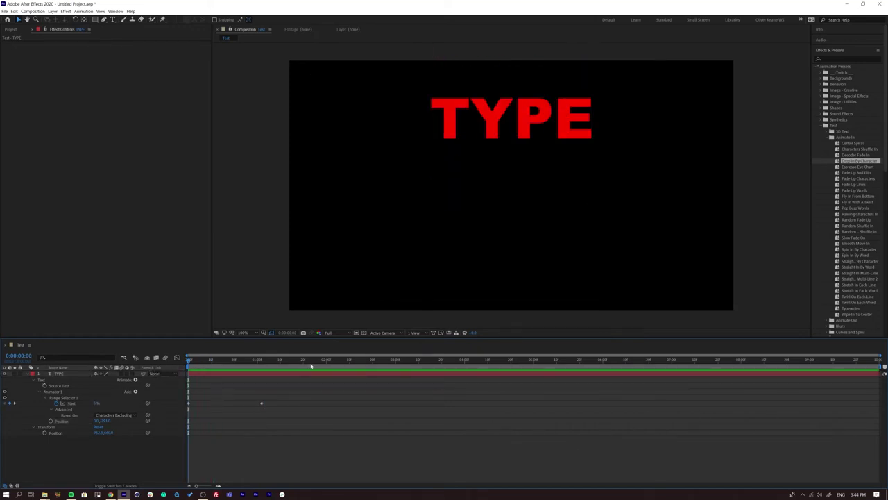
key(space)
key(Home)
key(space)
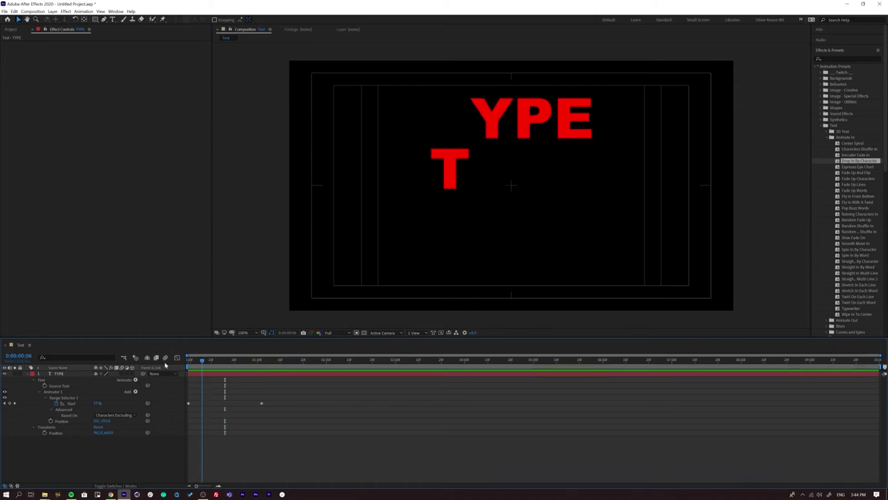
Delete Animator 1 from the TYPE layer and collapse the layer's properties
click(52, 391)
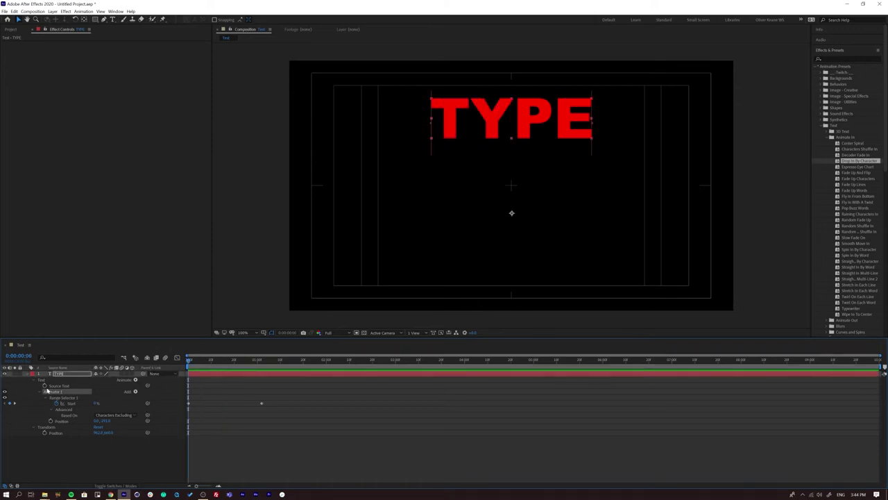
key(BackSpace)
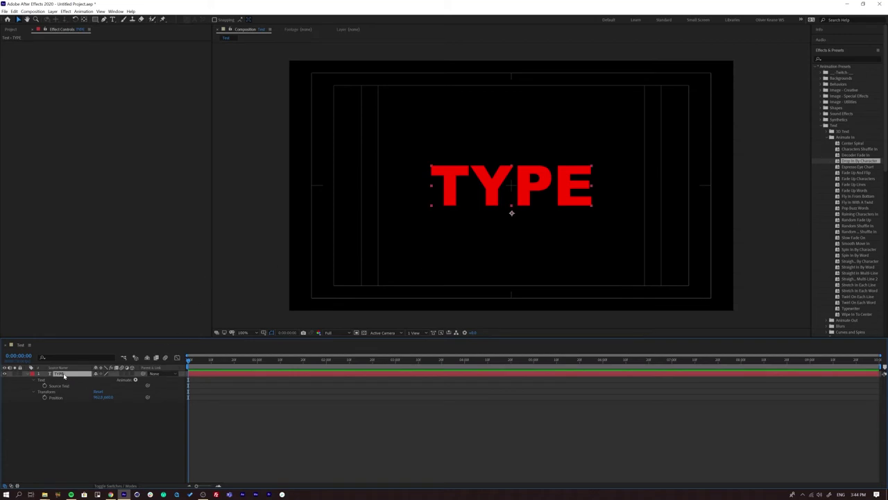
click(28, 376)
Apply the Fade Up And Flip preset to the TYPE layer at 14 frames and preview it
double_click(854, 172)
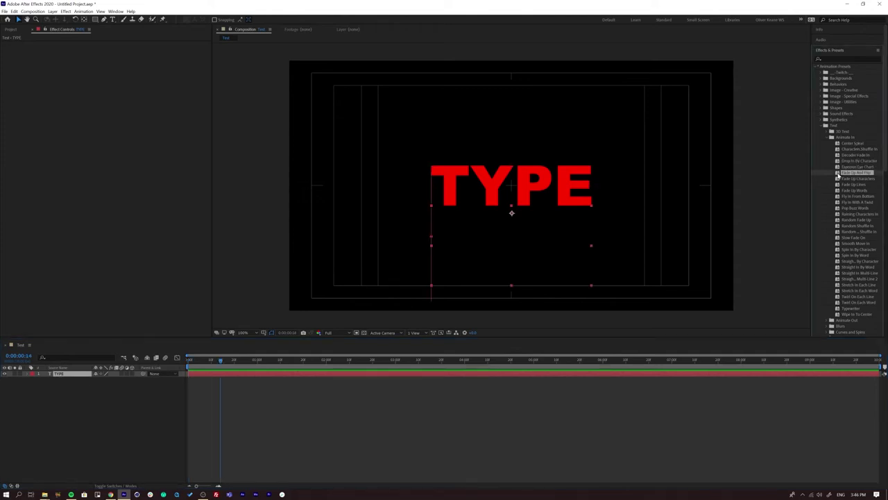
key(space)
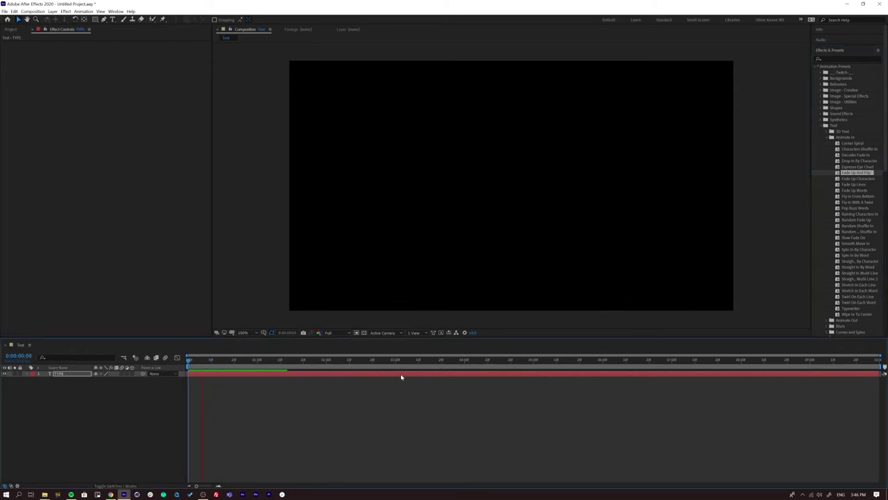
key(space)
Reveal the preset's Offset keyframes and check their timing against the current time and the composition start
key(u)
click(220, 361)
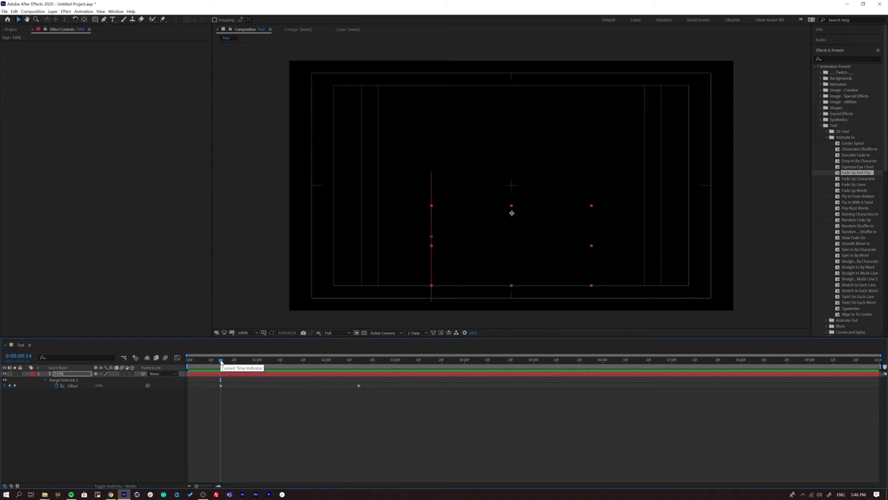
drag(221, 362, 263, 361)
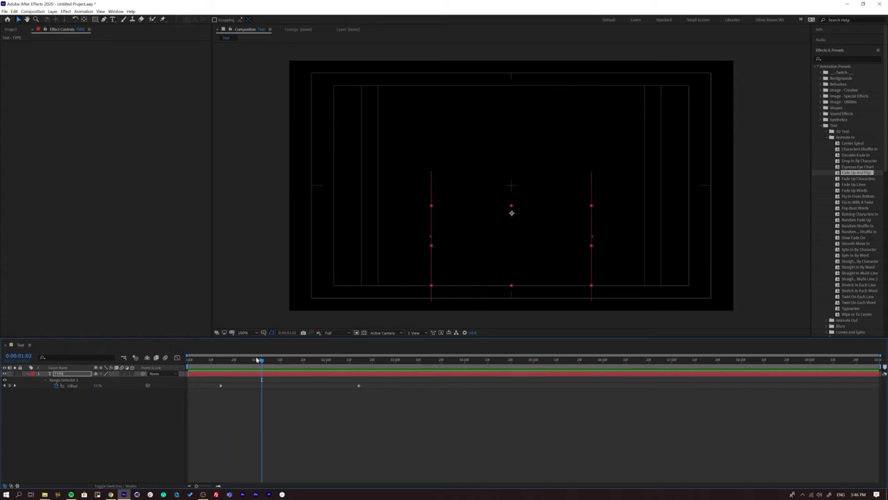
drag(260, 363, 191, 380)
key(Home)
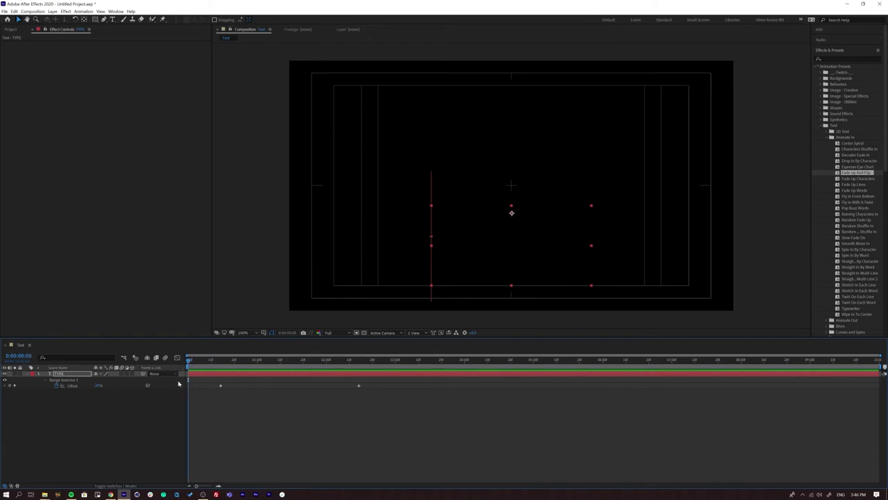
Undo the Fade Up And Flip preset and reapply it to the TYPE layer at the first frame
key(ctrl+z)
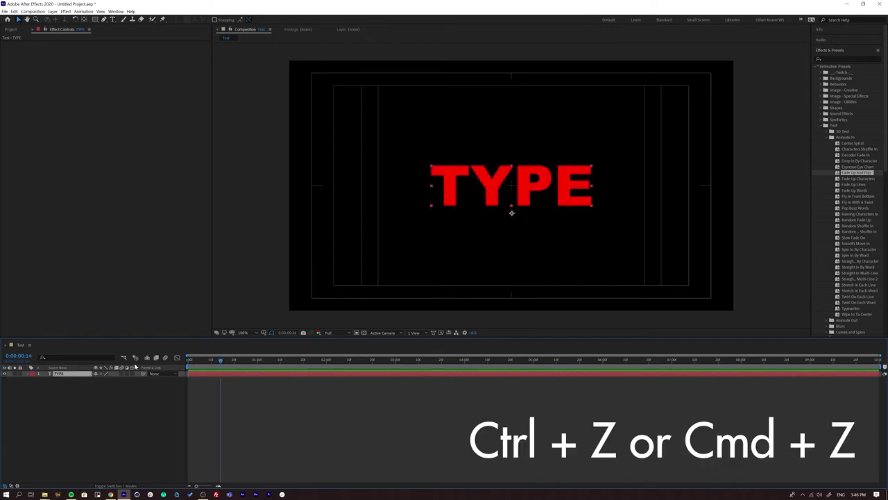
drag(219, 361, 160, 382)
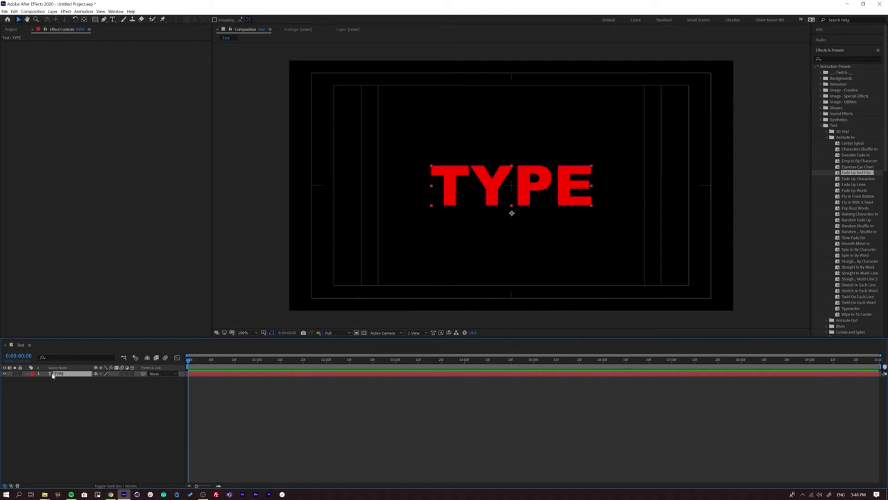
double_click(837, 173)
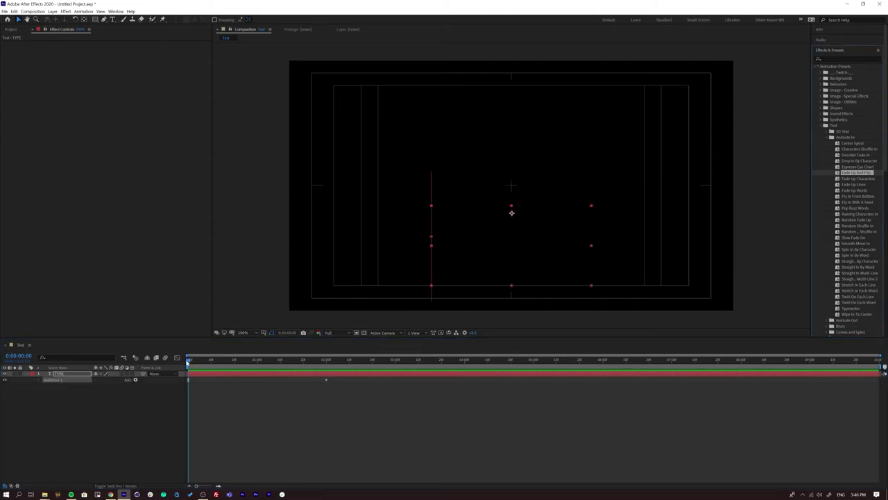
Show the TYPE layer's modified properties, and move the second Offset keyframe to about one second, previewing the flip
key(u)
key(u)
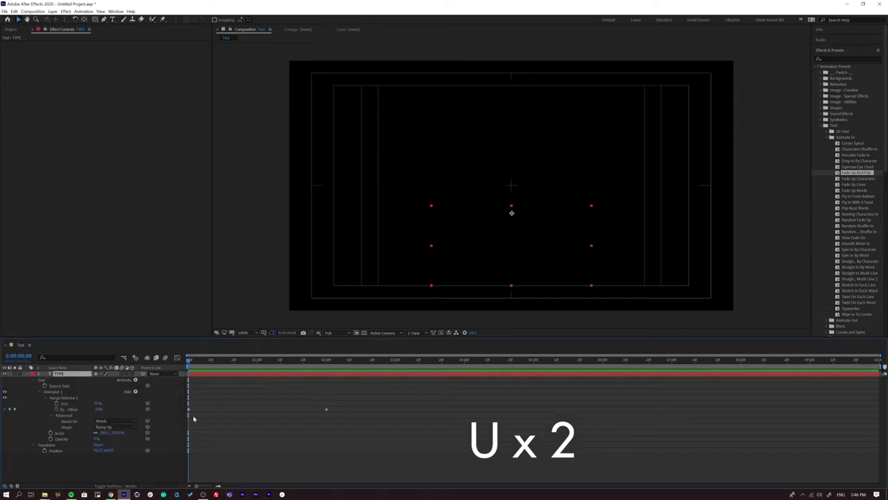
key(space)
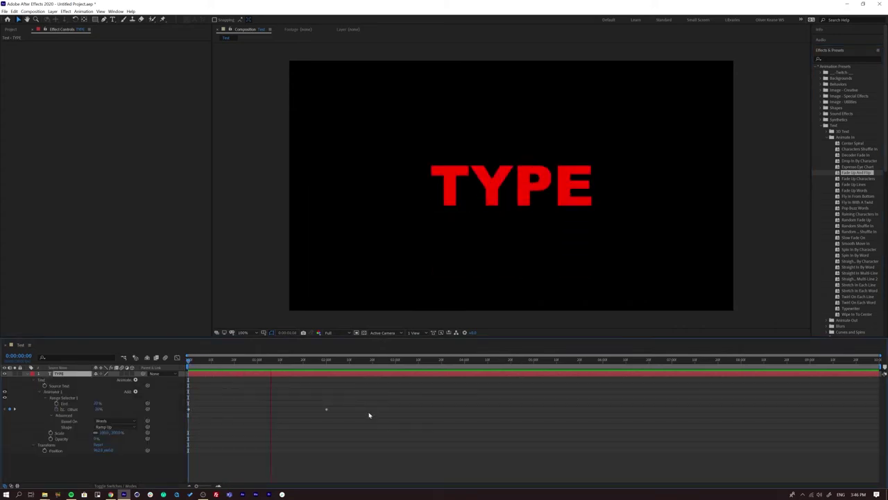
key(space)
drag(327, 410, 243, 411)
drag(201, 361, 171, 367)
key(space)
key(space)
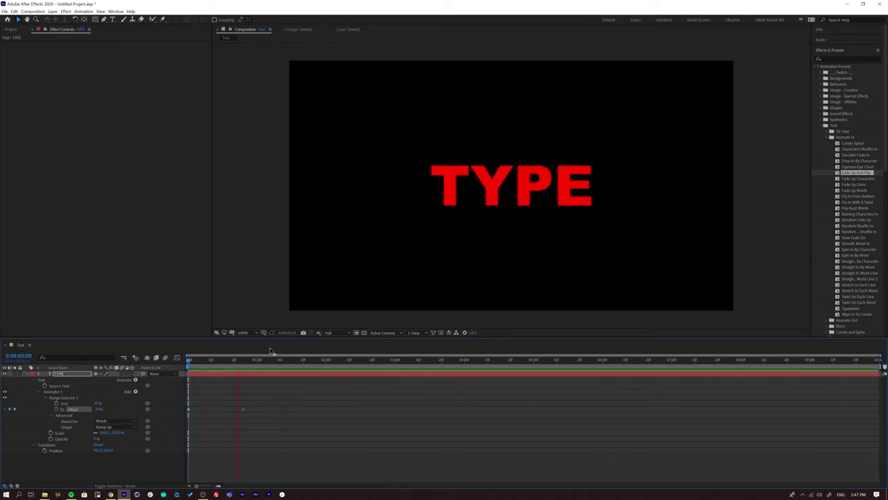
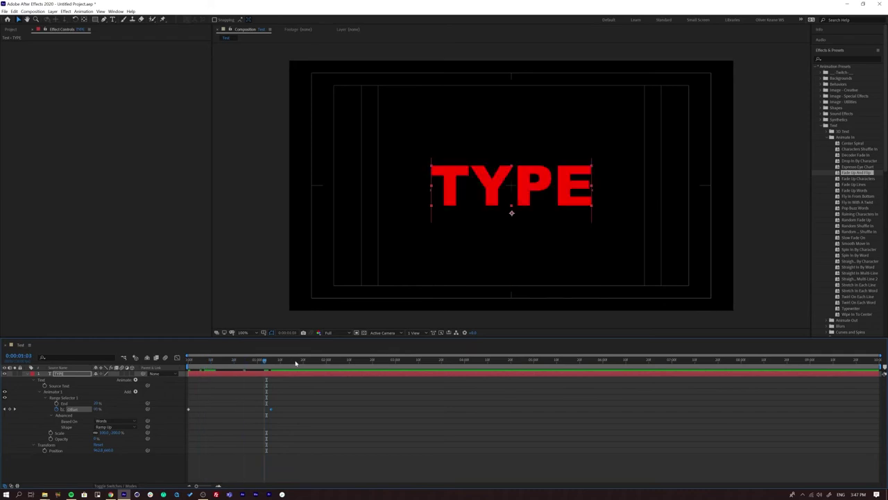
Delete the Fade Up And Flip animator, return to the first frame, and collapse the TYPE layer's properties
click(55, 393)
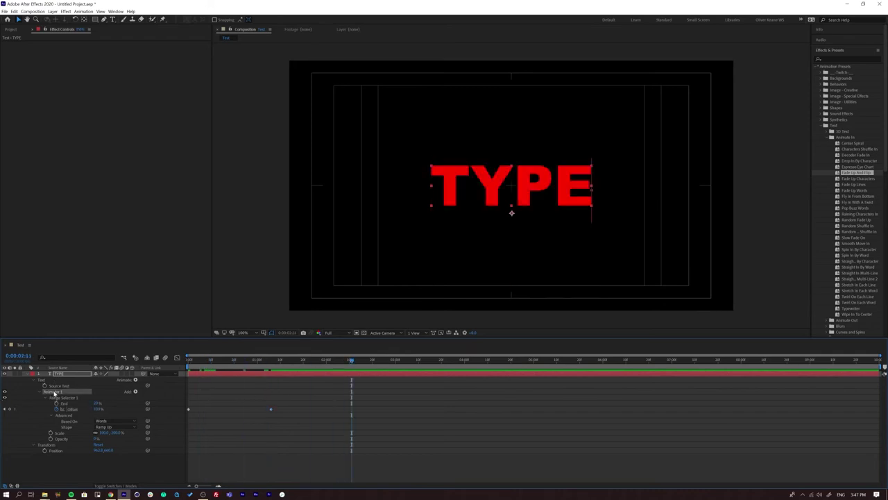
key(Delete)
key(Home)
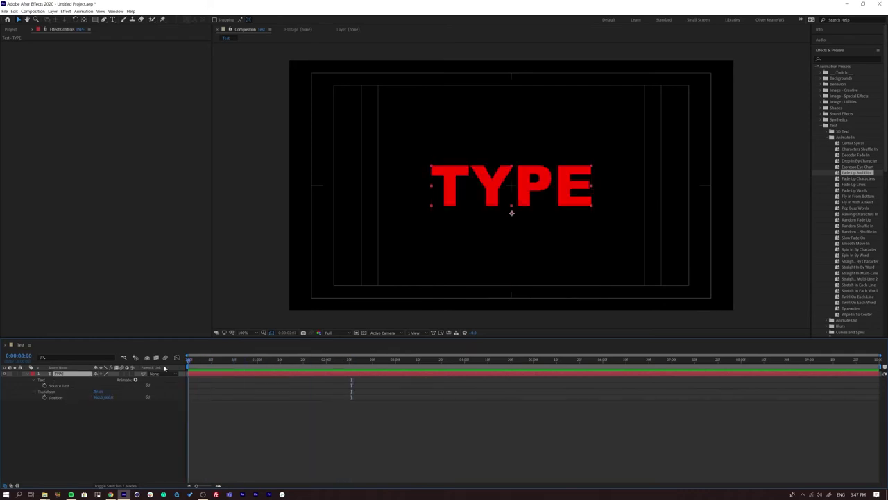
click(27, 374)
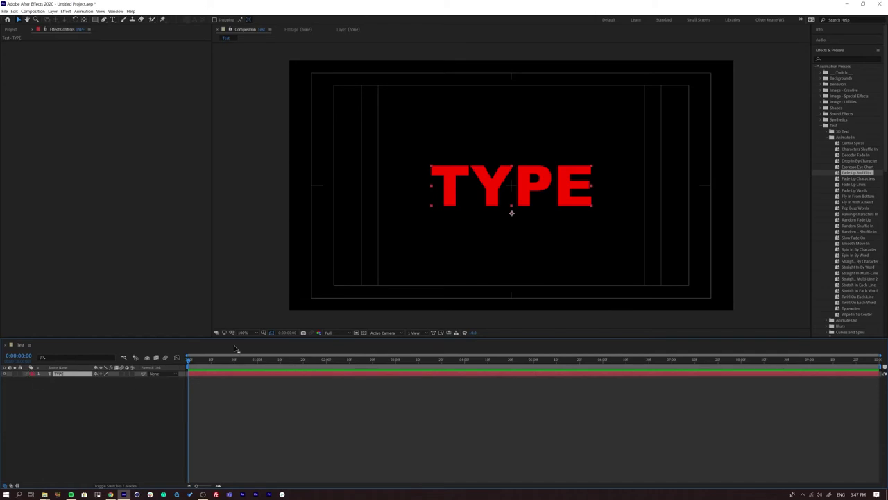
Apply the Straight In By Character preset to the TYPE layer at the first frame and preview it
click(853, 238)
click(848, 262)
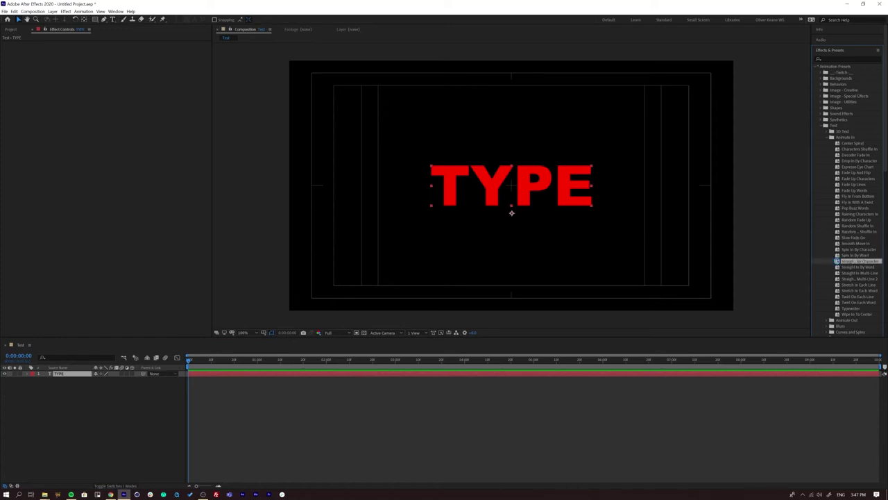
key(space)
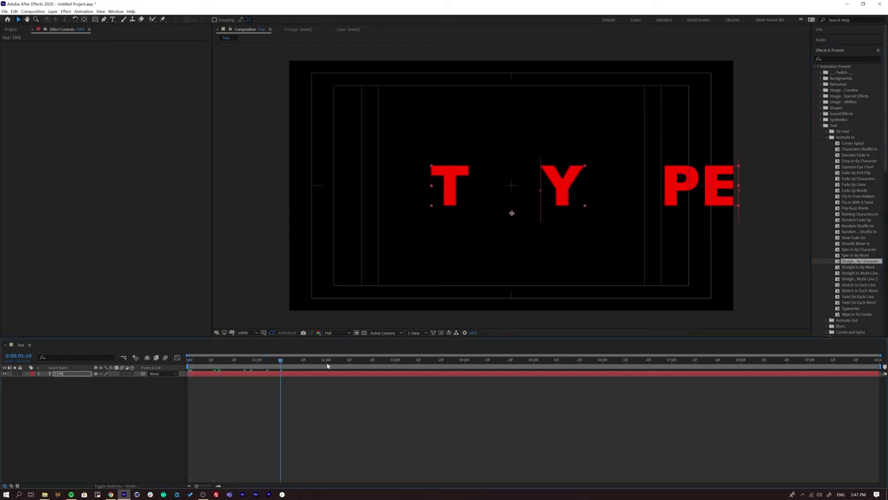
Show the TYPE layer's modified properties and preview the Straight In By Character animation from the first frame
key(space)
drag(206, 362, 101, 362)
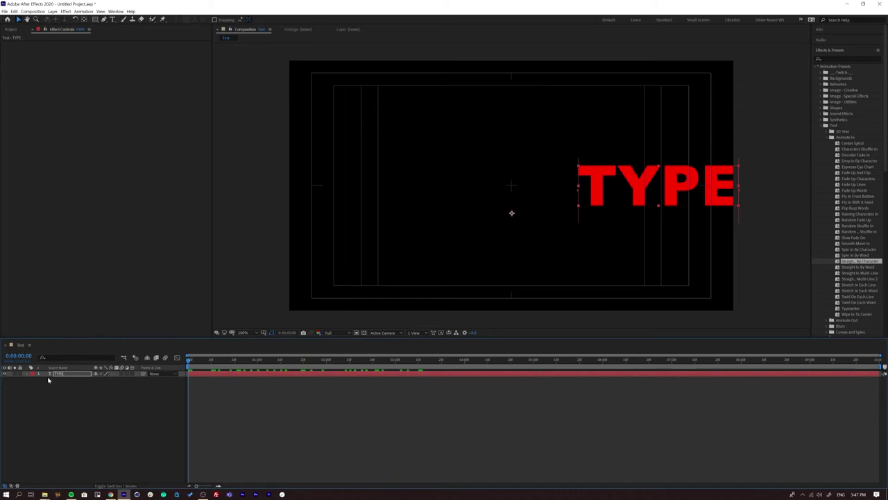
key(u)
key(u)
click(127, 453)
drag(200, 362, 109, 375)
key(space)
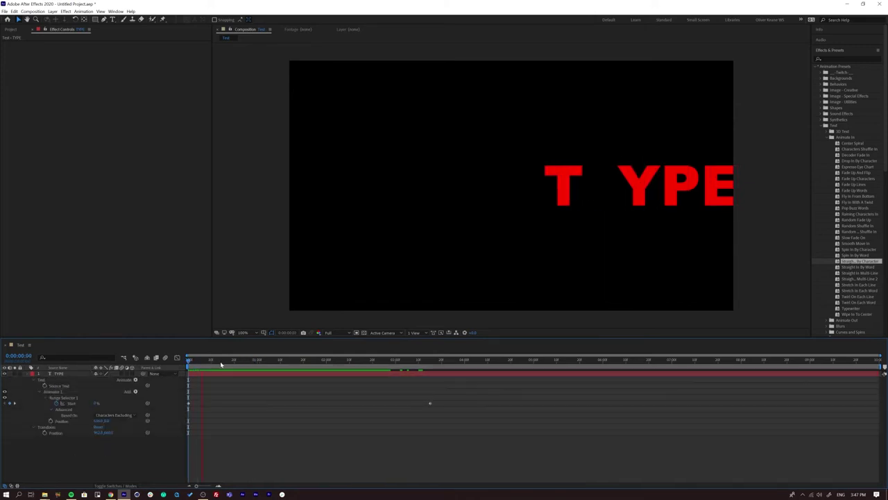
key(space)
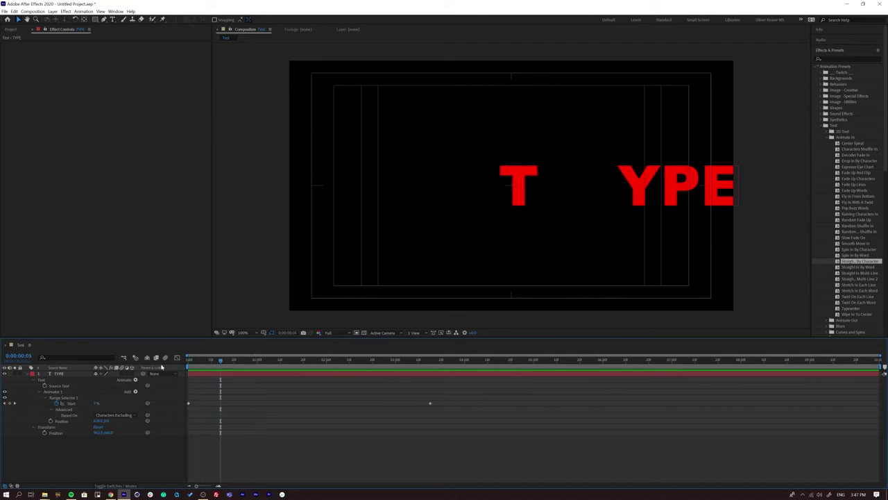
Increase the animator's horizontal Position offset so the letters start beyond the frame's right edge, and preview the animation
drag(95, 421, 342, 418)
key(space)
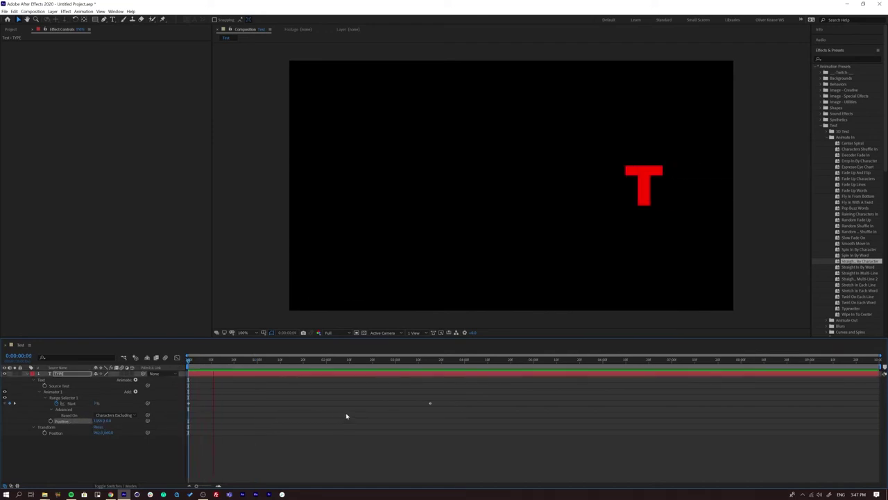
key(space)
Move the second Start keyframe to about one second and preview the faster letter-by-letter slide-in
drag(450, 400, 265, 412)
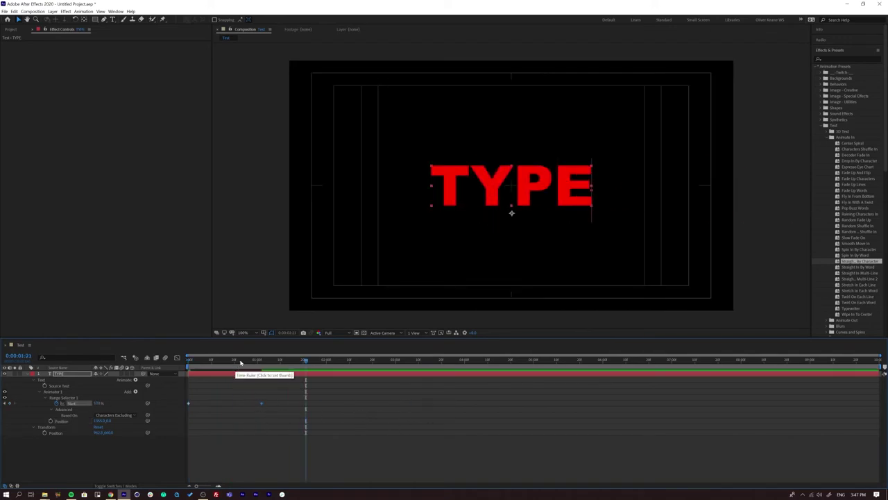
drag(240, 361, 146, 364)
key(space)
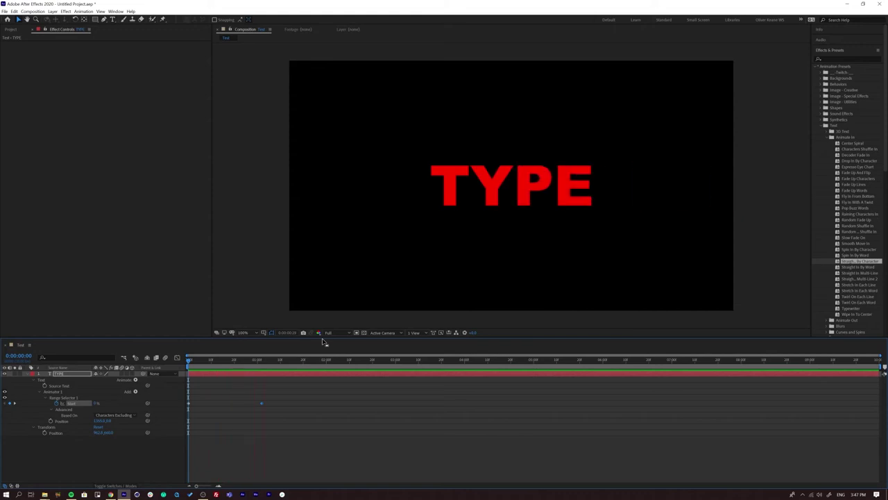
key(space)
click(118, 415)
drag(224, 362, 108, 370)
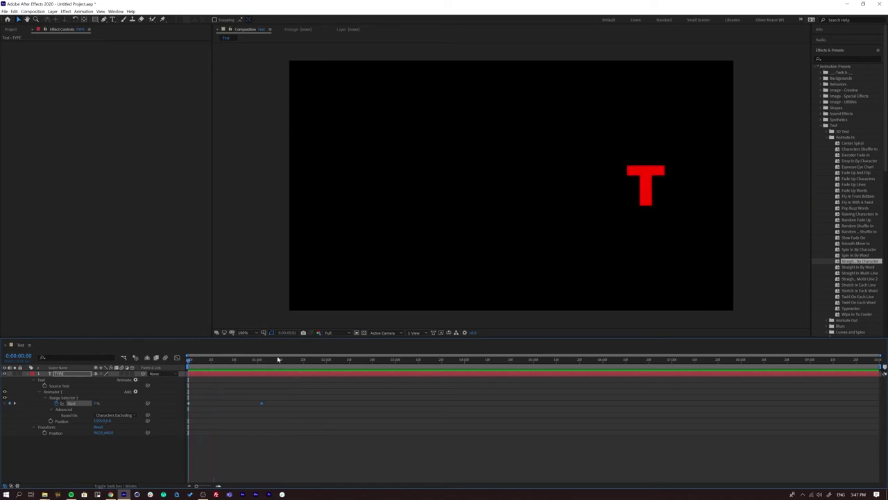
click(246, 360)
drag(246, 361, 234, 361)
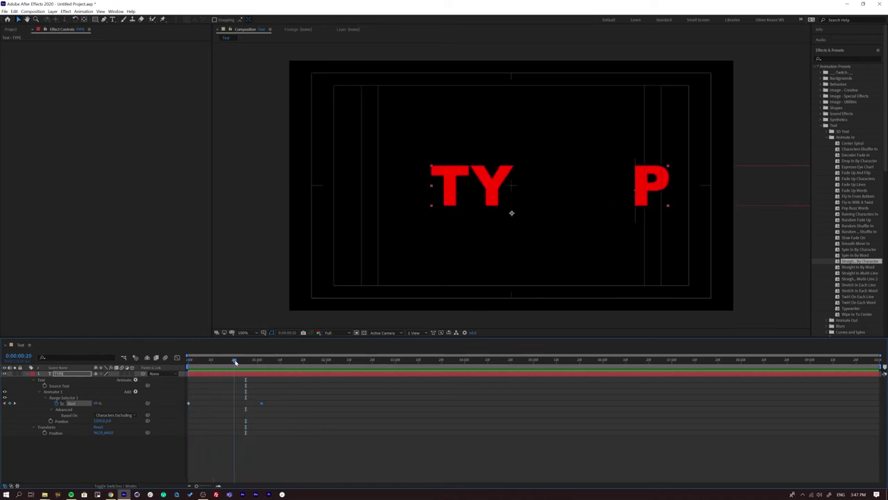
Set the range selector's Based On option to Words and preview the animation
click(115, 415)
click(111, 436)
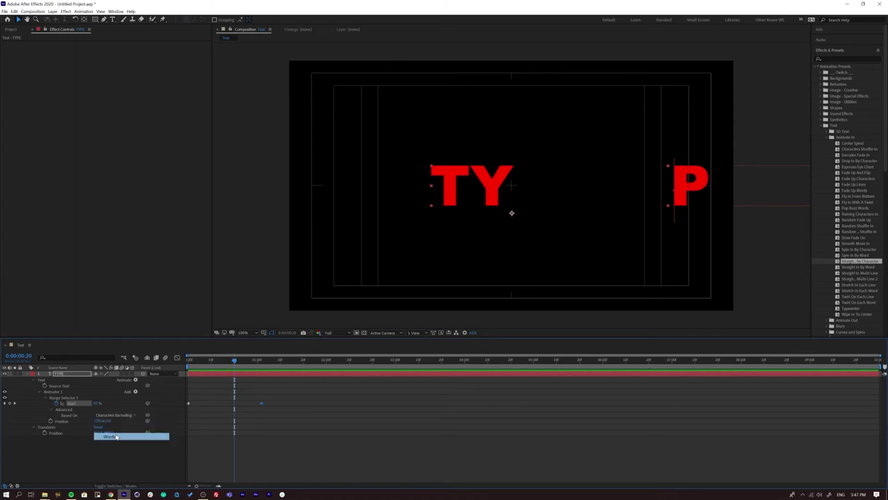
key(space)
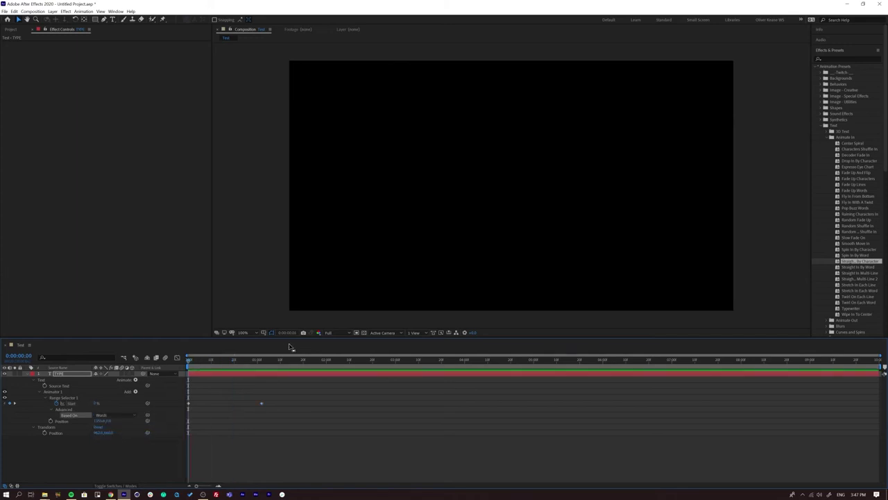
key(space)
Set the range selector's Based On option to Lines and preview the animation
click(114, 415)
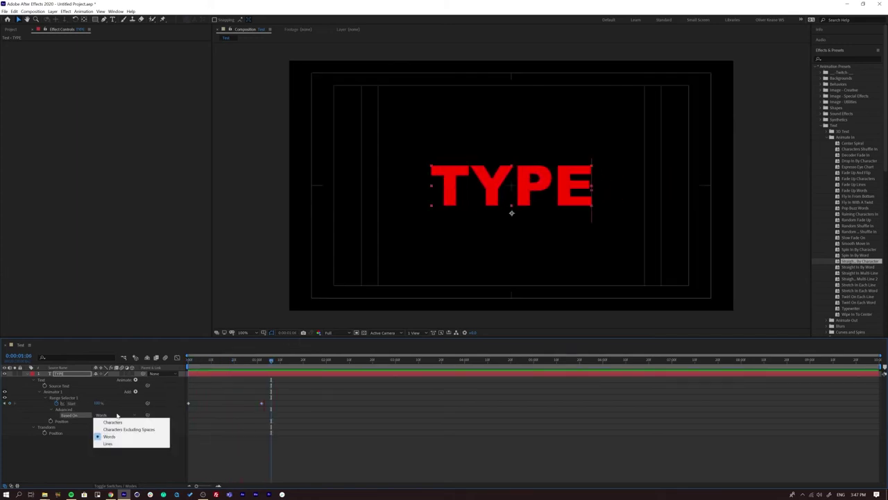
click(111, 443)
key(space)
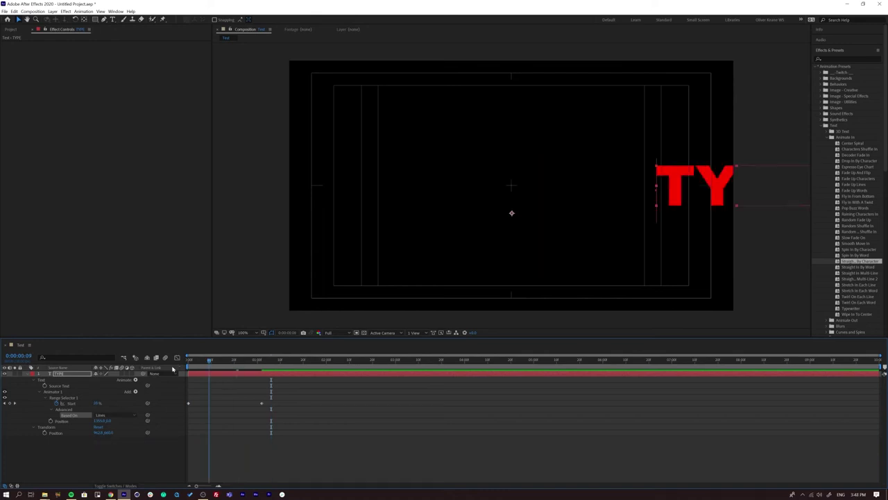
key(space)
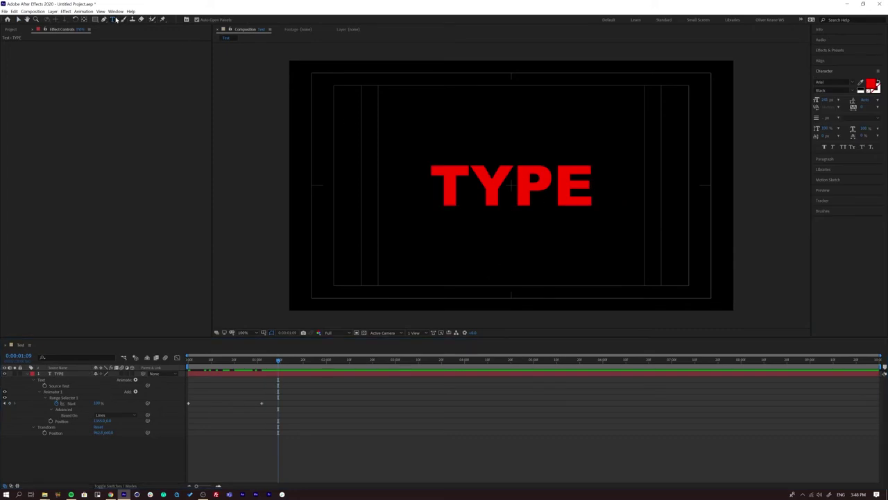
Add TYPE2 as a second line below TYPE, extend the text box downward to fit it, and preview the animation
click(593, 195)
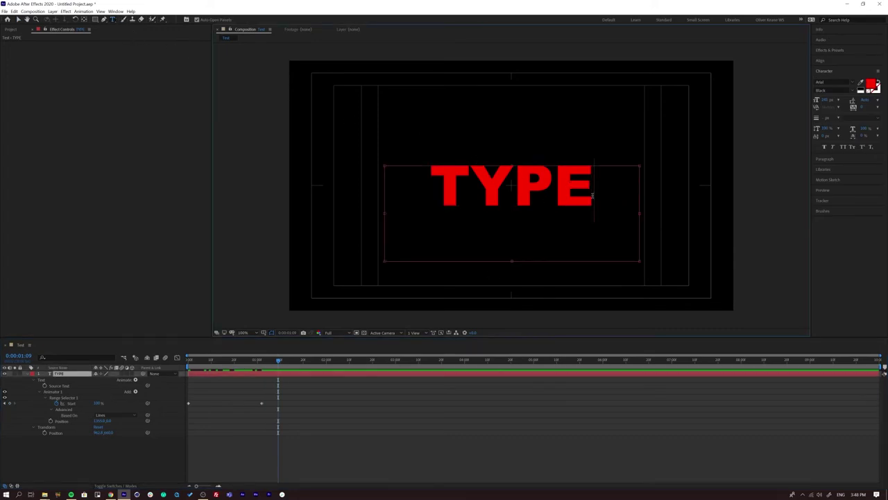
key(Return)
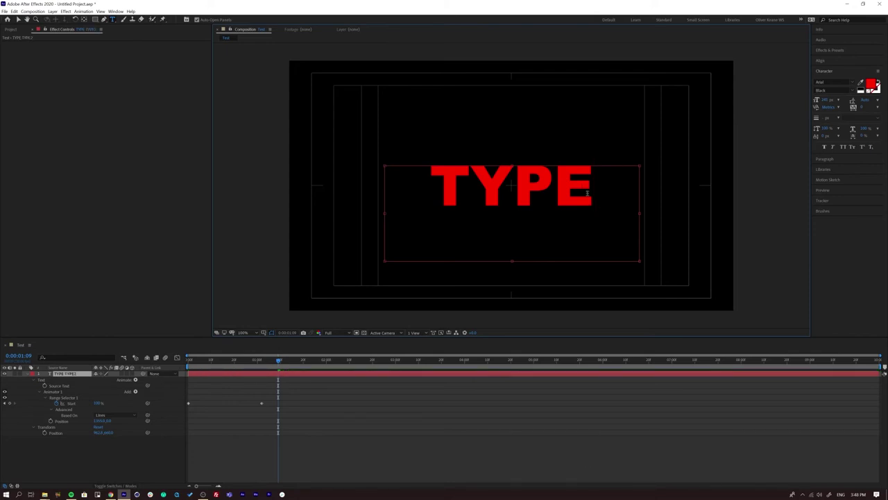
drag(513, 261, 521, 288)
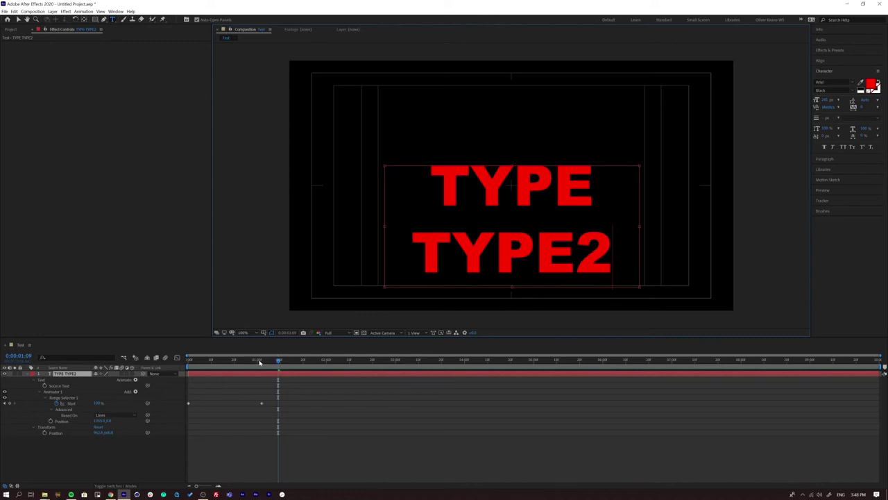
key(space)
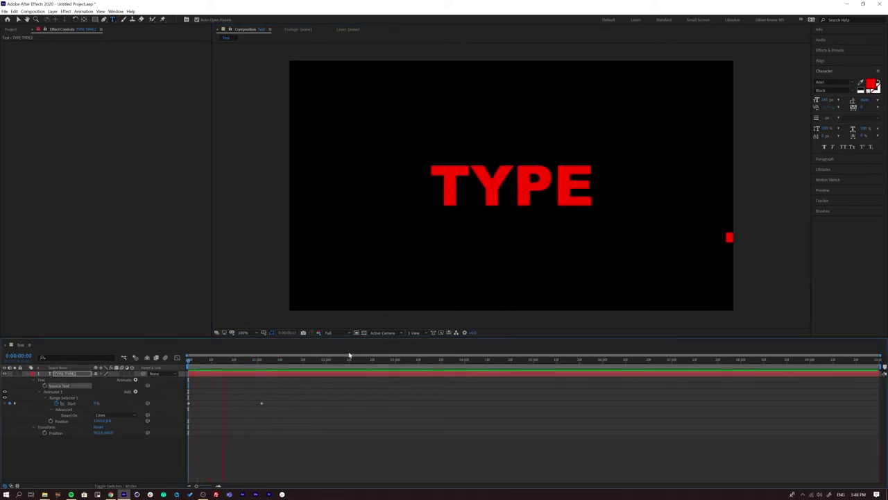
key(space)
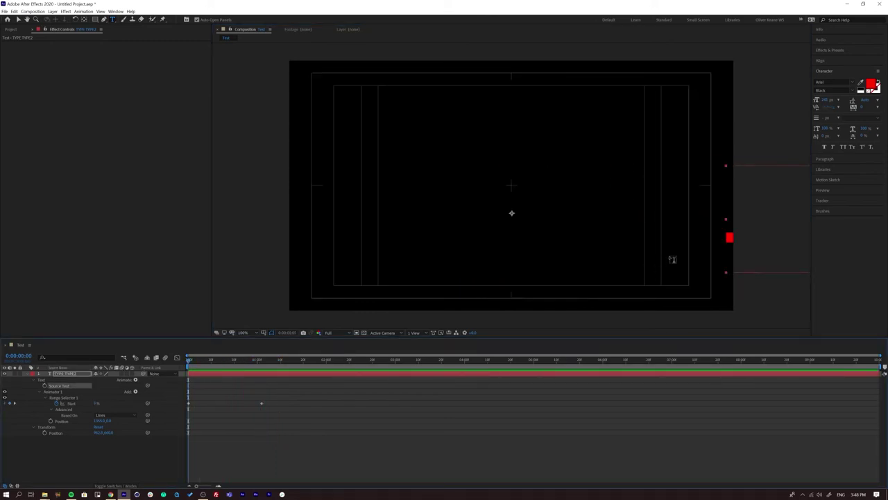
Increase the animator's horizontal Position offset further so both lines start outside the frame, and preview the result
drag(100, 421, 125, 420)
key(space)
key(space)
Center the two-line text layer vertically in the composition and preview the line-by-line slide-in
click(75, 375)
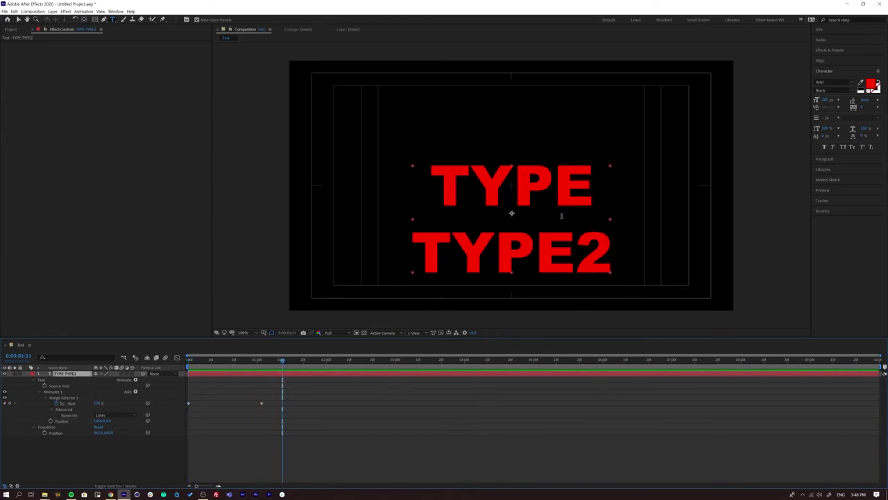
click(821, 62)
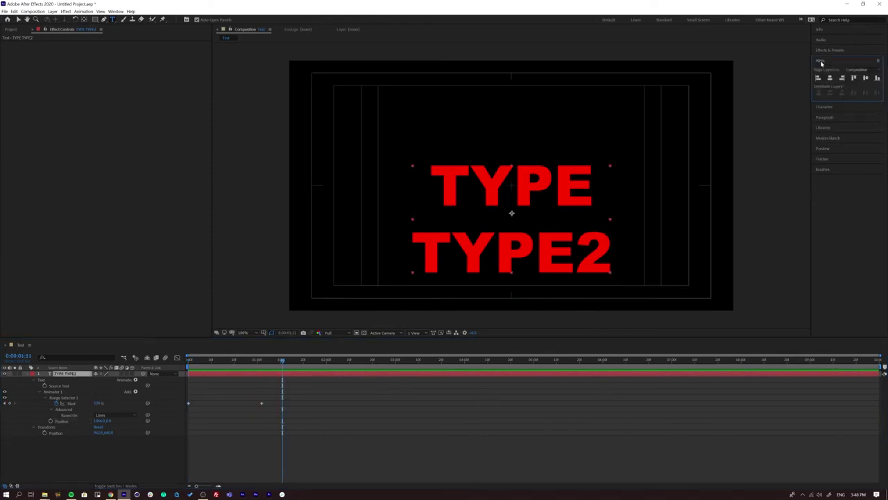
click(866, 78)
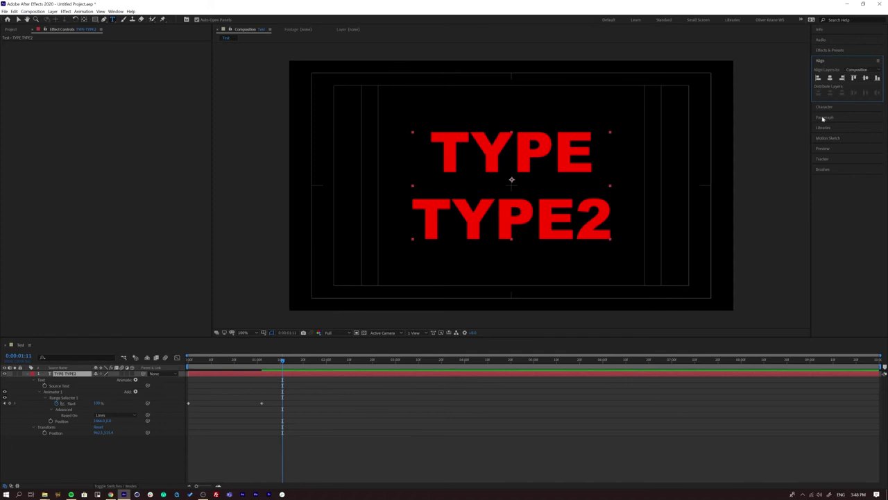
key(space)
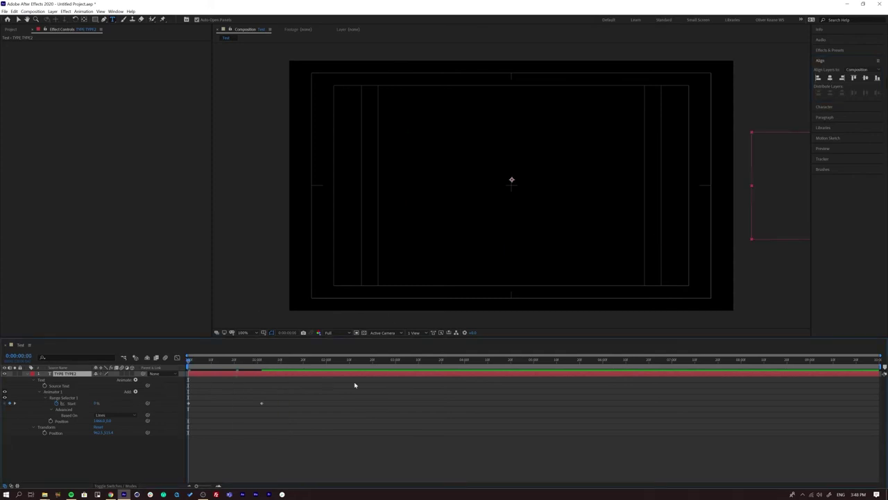
key(space)
Set the range selector's Based On option to Characters and preview the two-line animation from the first frame
click(115, 417)
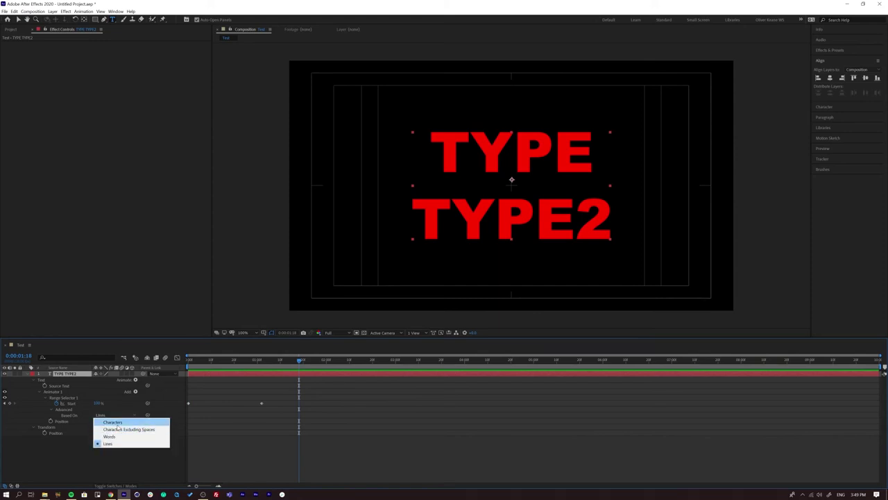
click(112, 421)
drag(274, 355, 73, 365)
key(space)
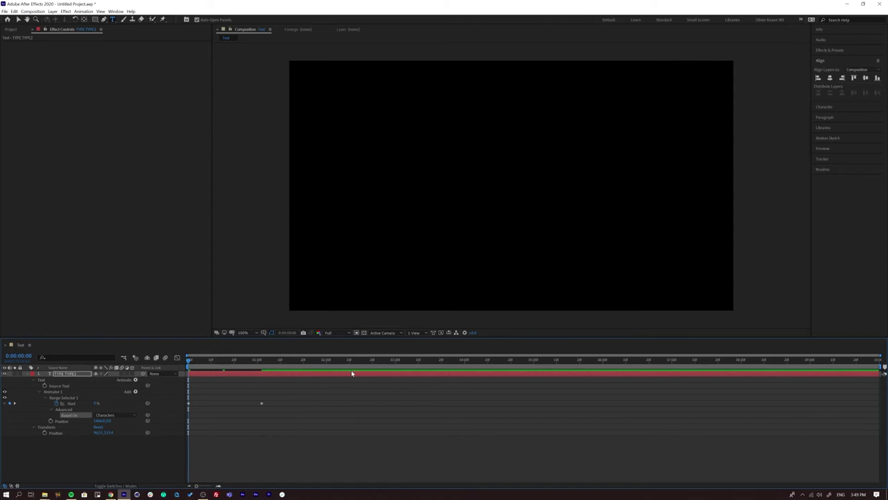
key(space)
Collapse the two-line text layer's properties and move the playhead to 0:00:01:07
click(80, 374)
key(u)
drag(208, 360, 411, 352)
click(87, 434)
click(70, 374)
drag(230, 363, 274, 361)
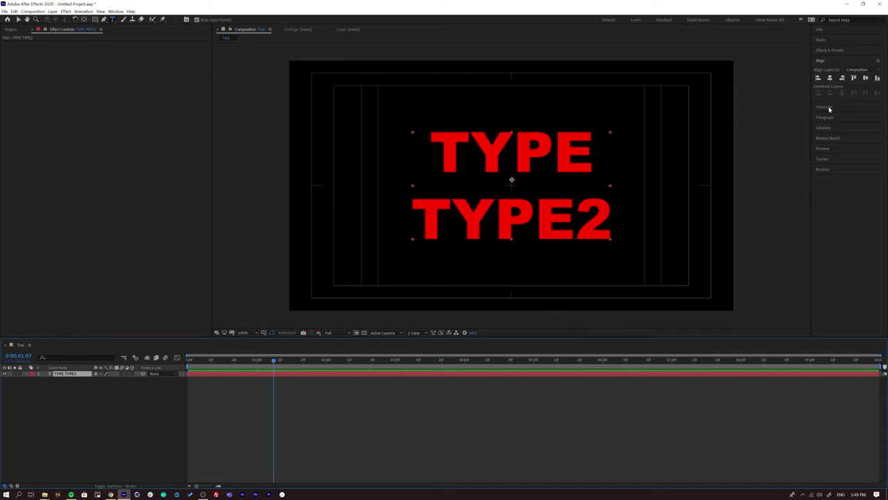
Show the two-line text layer's modified properties and delete Animator 1
click(83, 401)
click(65, 375)
key(u)
key(u)
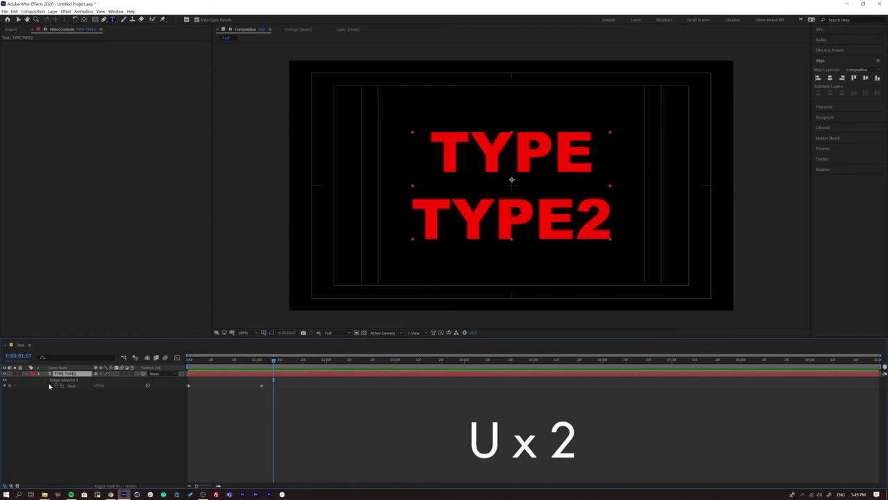
click(53, 392)
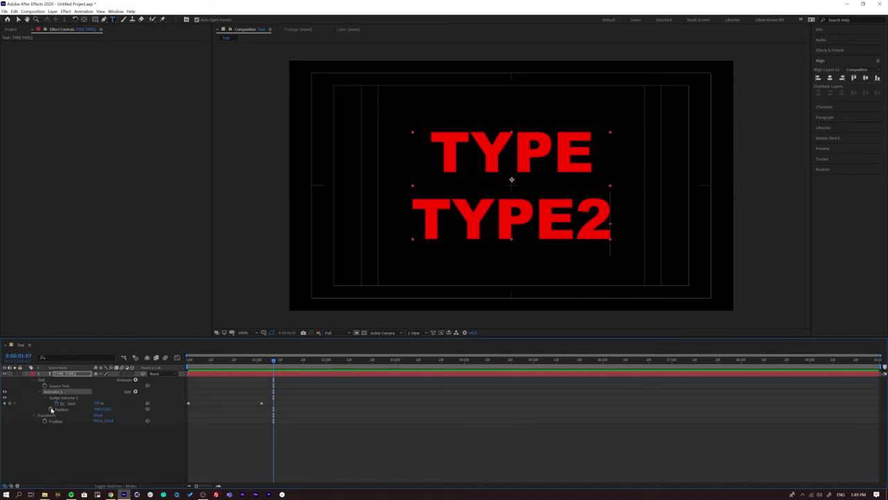
key(BackSpace)
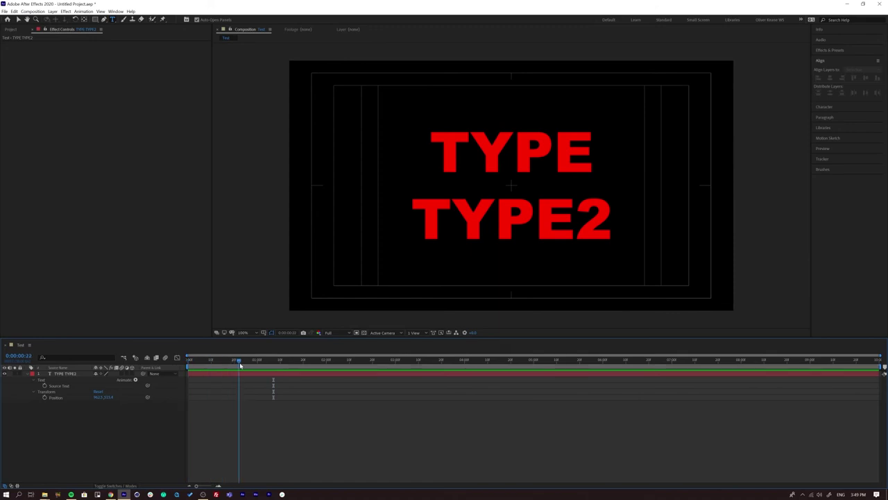
Select the two-line text layer, expand the text Animate Out presets, and widen the preset list to show full names
click(61, 397)
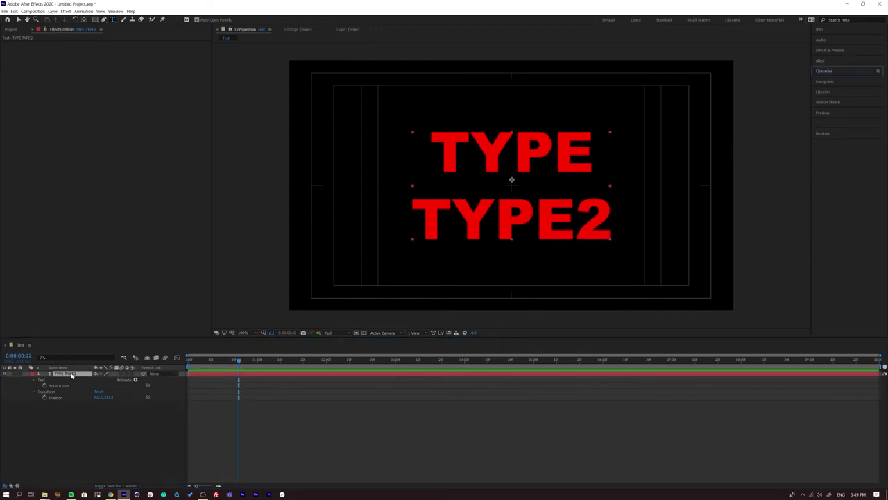
click(828, 51)
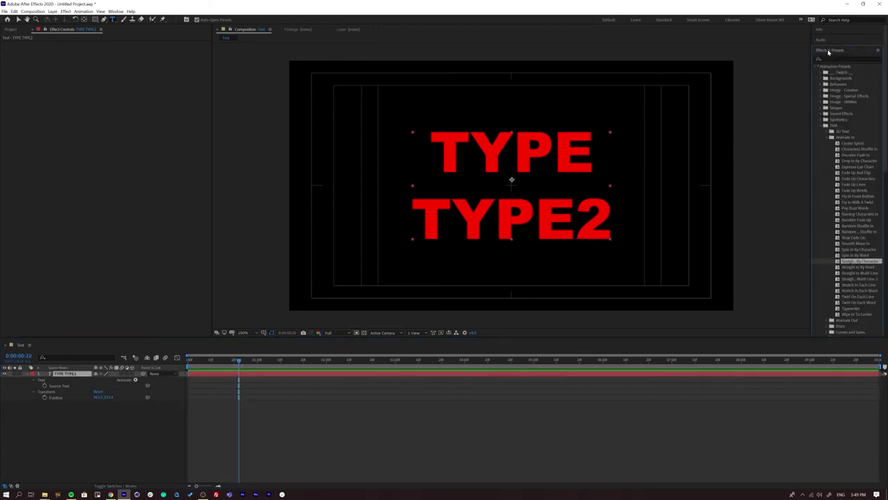
click(822, 125)
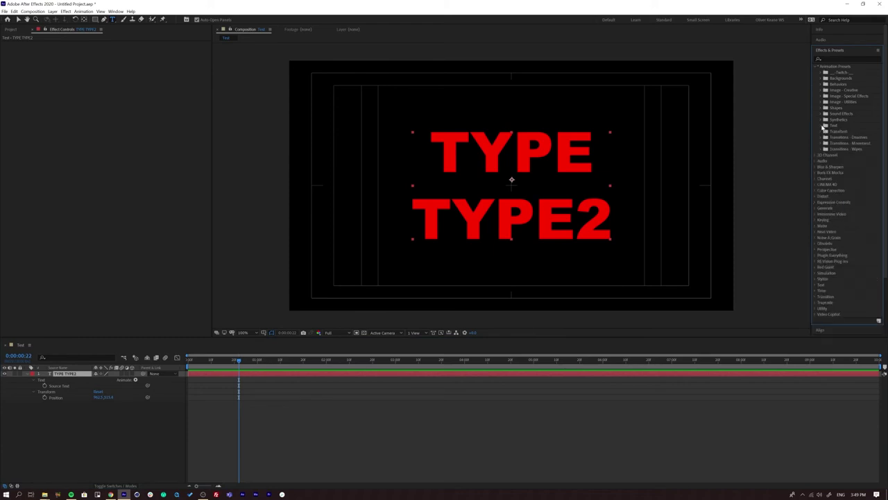
click(823, 126)
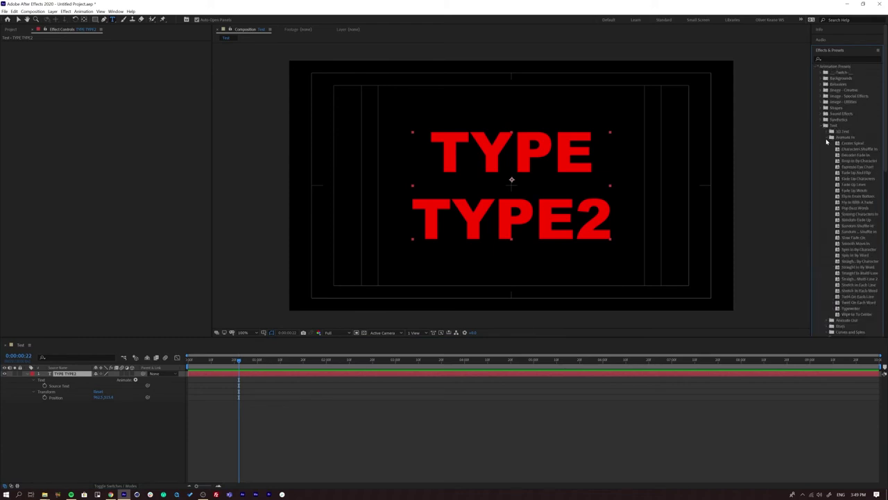
click(827, 138)
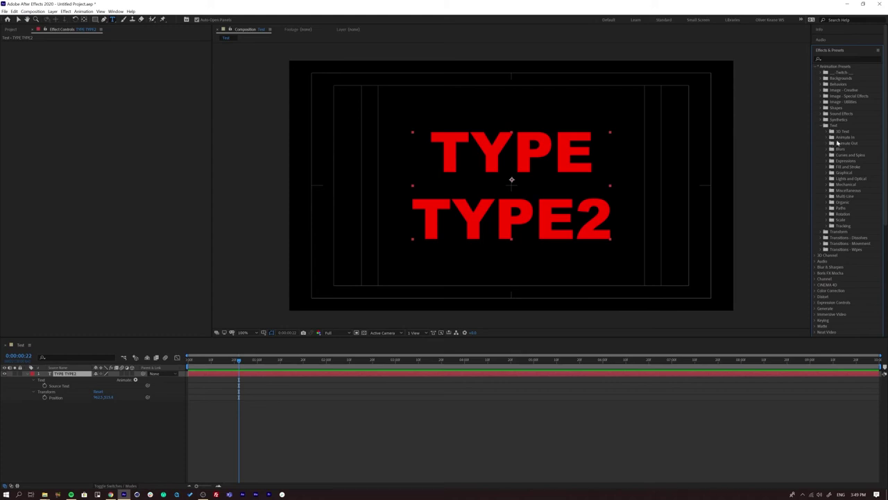
click(828, 142)
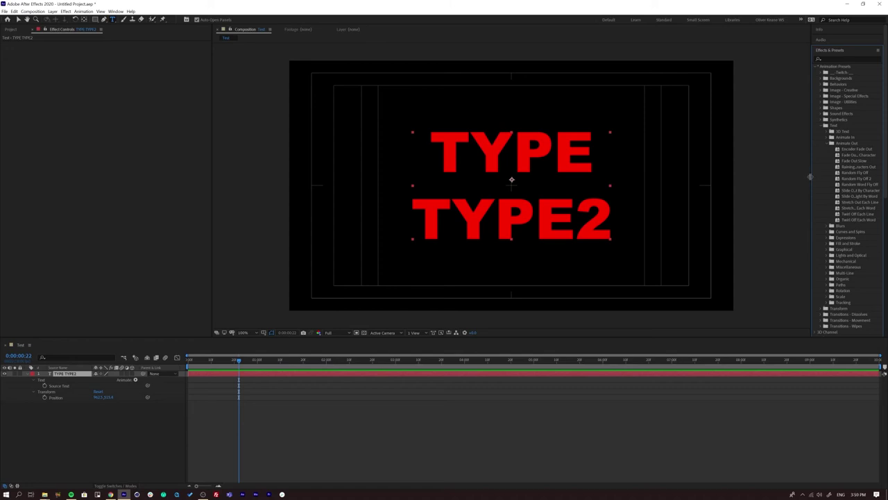
drag(799, 177, 754, 187)
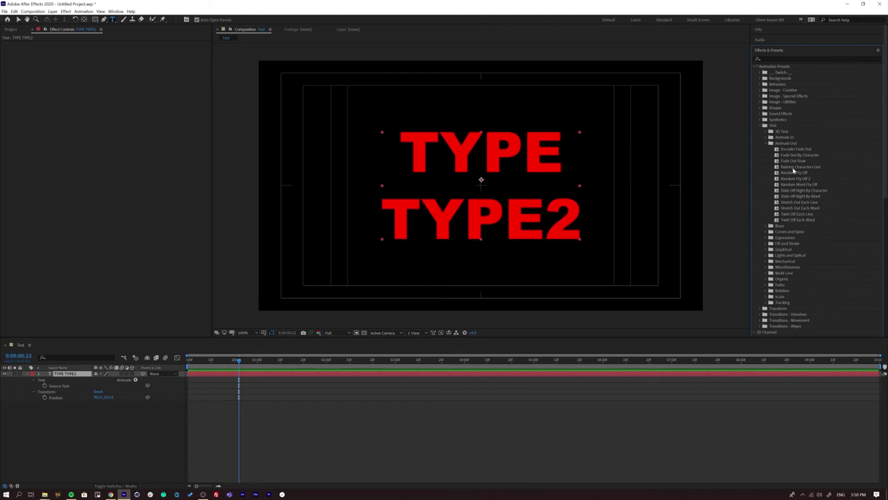
Apply the Fade Out By Character preset to the text layer at the first frame and preview the animation
drag(205, 360, 181, 362)
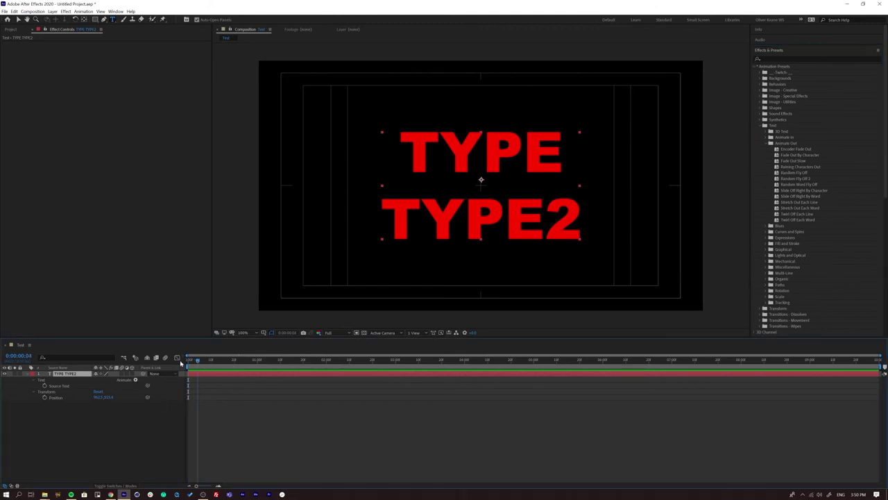
double_click(788, 157)
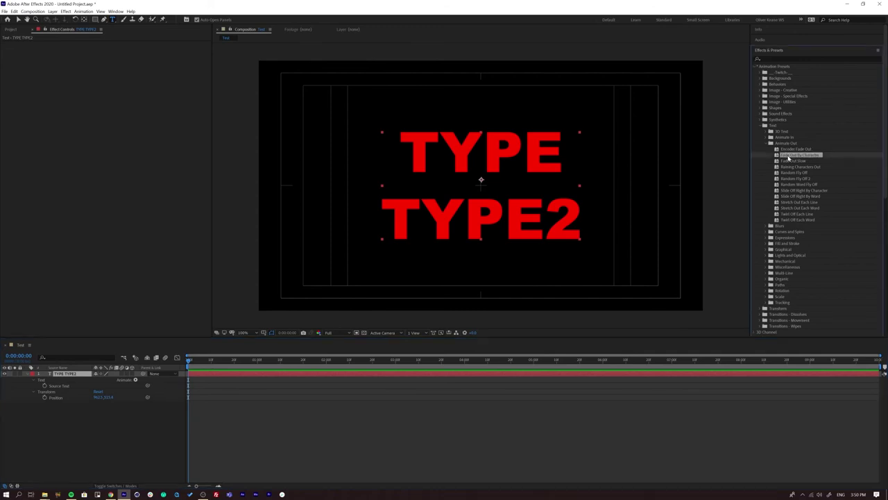
key(space)
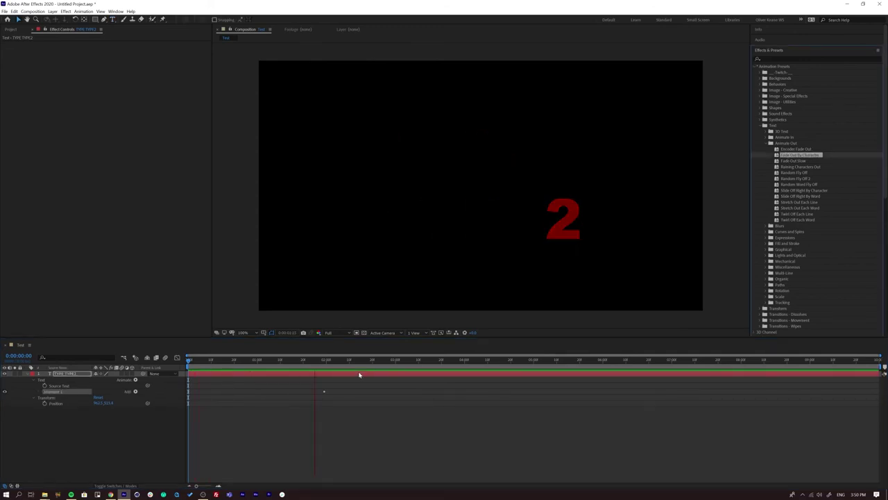
key(space)
key(space)
key(space)
key(space)
key(space)
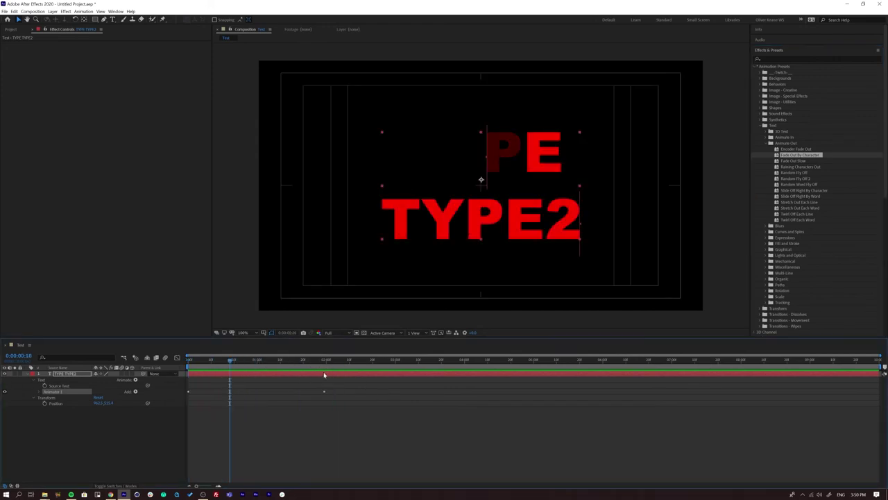
Show the text layer's modified properties, set the range selector's Mode to Intersect, and preview from the first frame
key(u)
key(u)
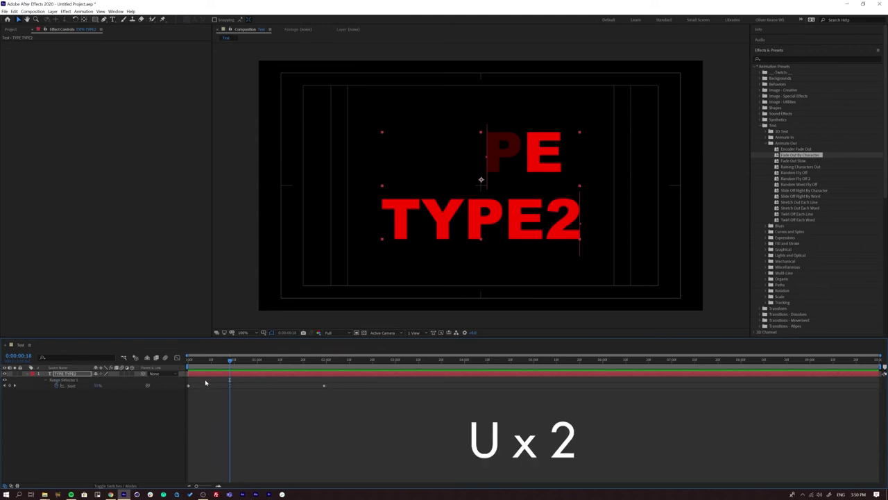
drag(192, 362, 239, 363)
click(108, 420)
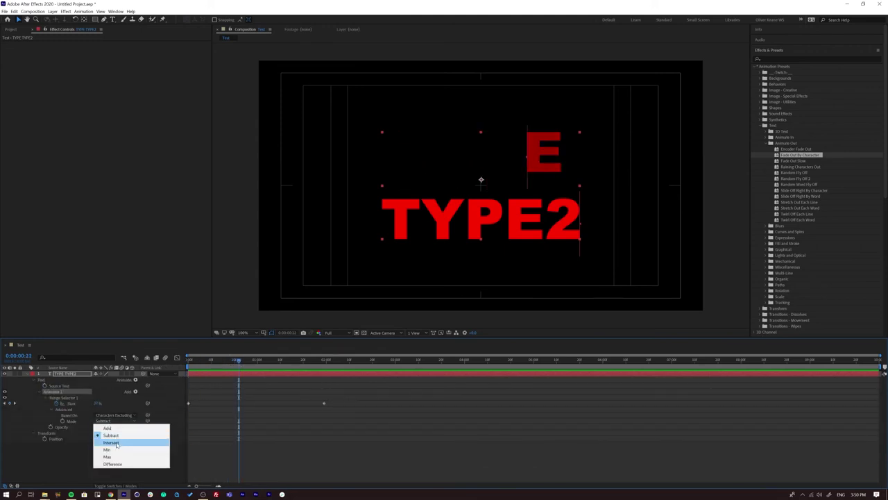
click(111, 438)
key(Home)
key(space)
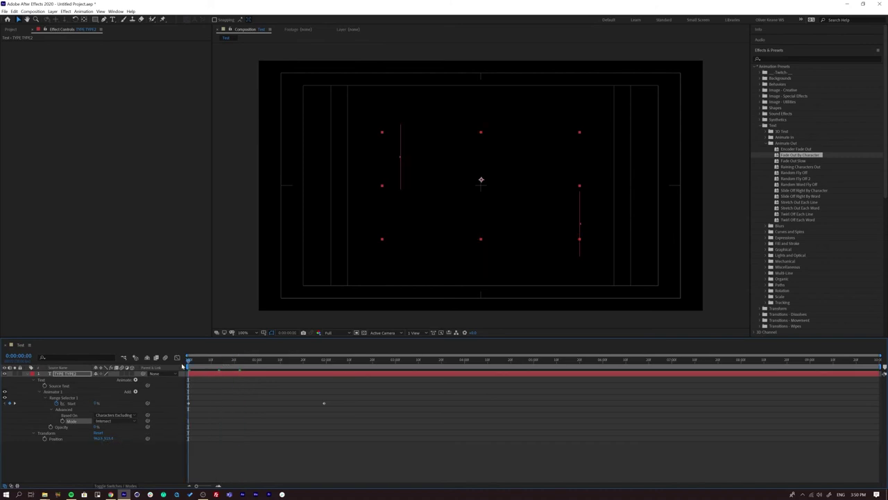
key(space)
Set the range selector's Mode to Min and preview the fade from the first frame
click(107, 421)
click(109, 451)
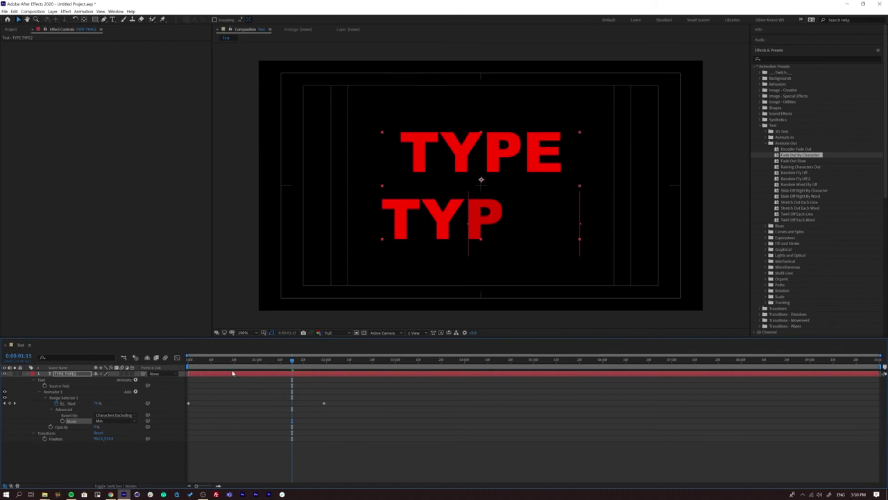
key(Home)
key(space)
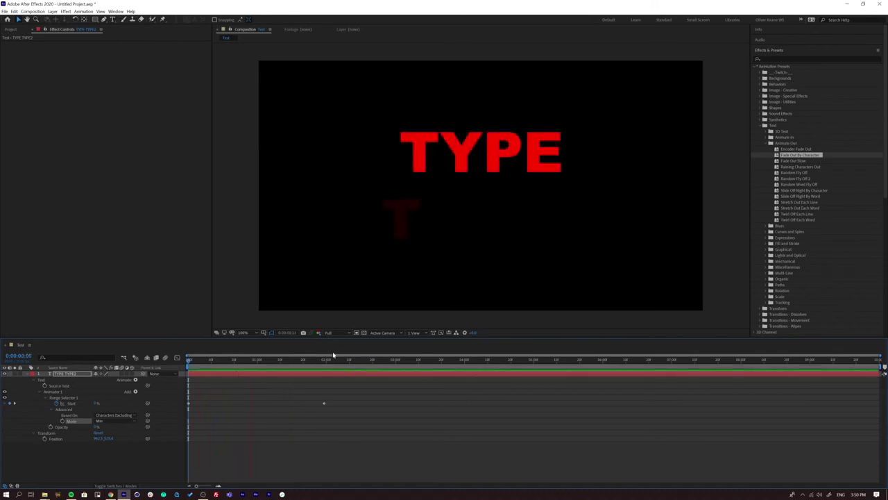
key(space)
Set the range selector's Mode to Difference, raise the animator's Opacity slightly, and preview the result
click(116, 420)
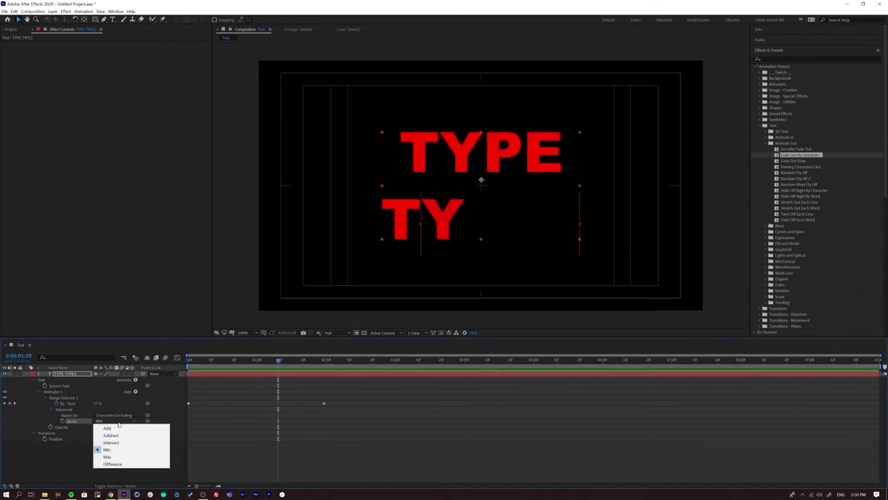
click(120, 464)
mouse_move(97, 427)
mouse_down()
mouse_move(136, 428)
mouse_move(107, 427)
mouse_up()
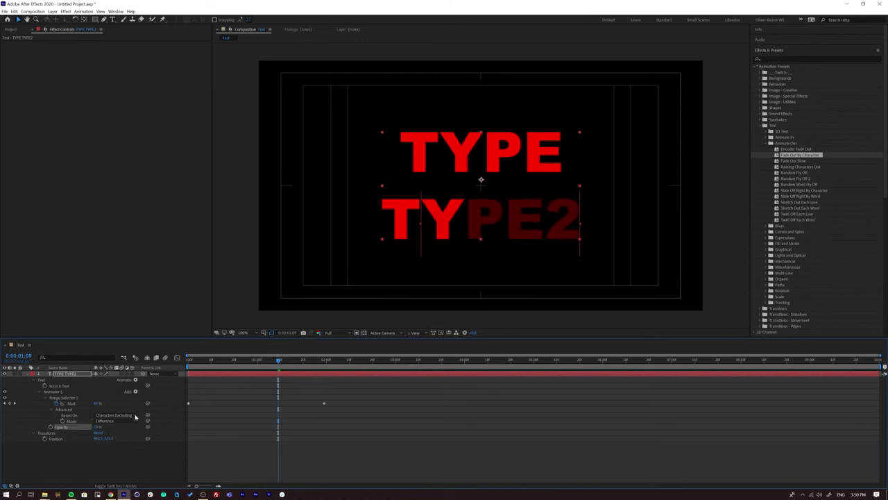
key(space)
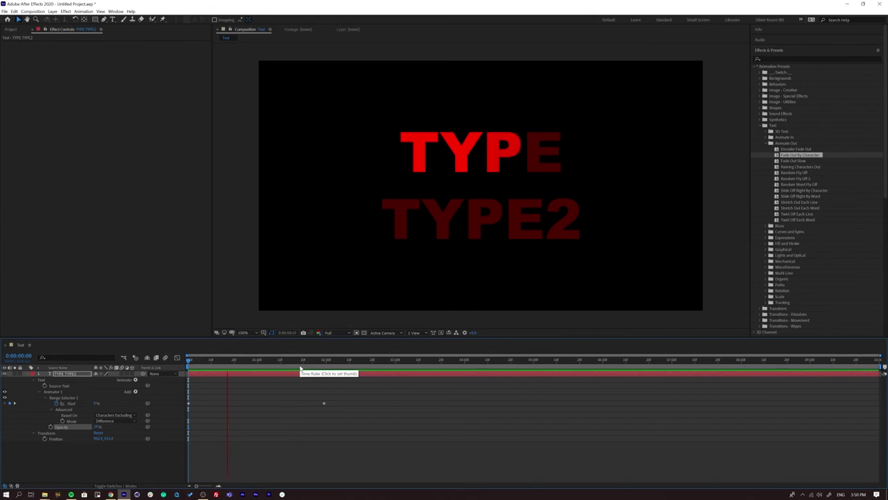
key(space)
Lower the animator's Opacity to 11% and preview the text animation from the first frame
drag(99, 427, 92, 427)
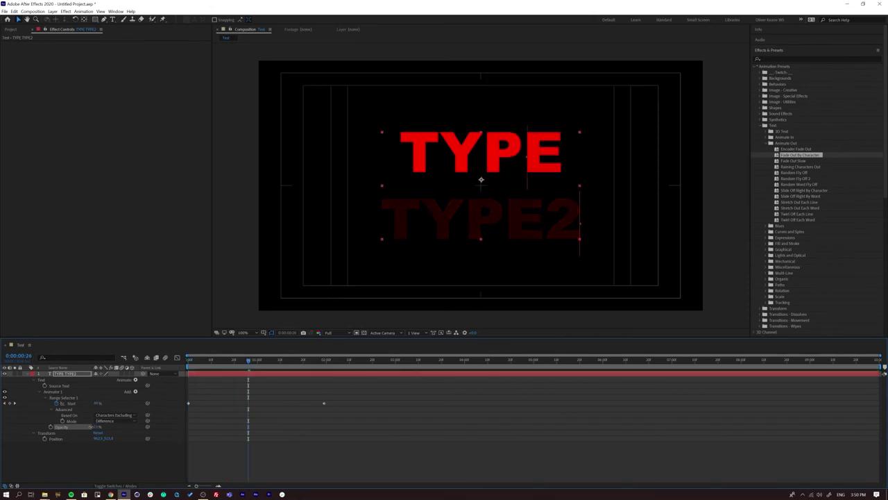
key(Home)
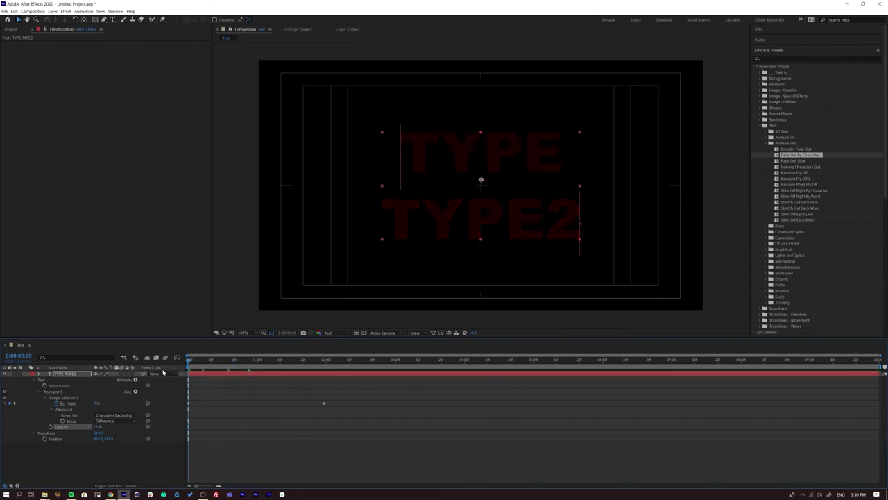
click(465, 439)
key(space)
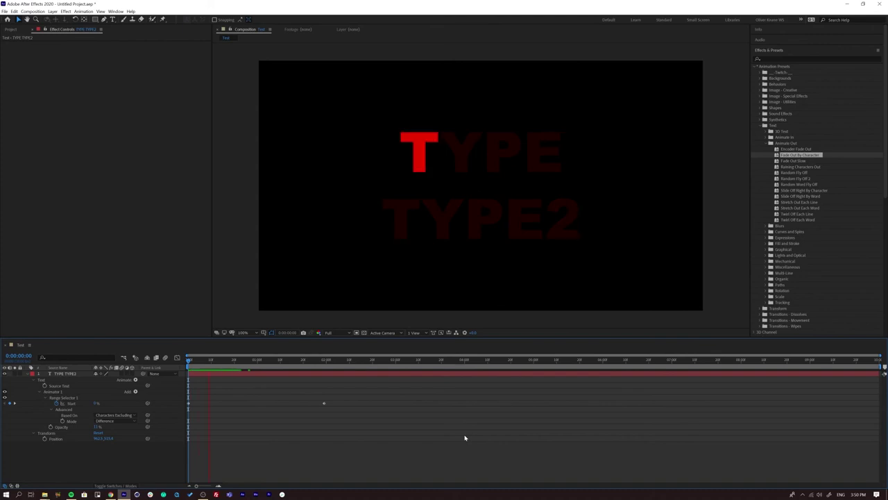
key(space)
key(Home)
key(space)
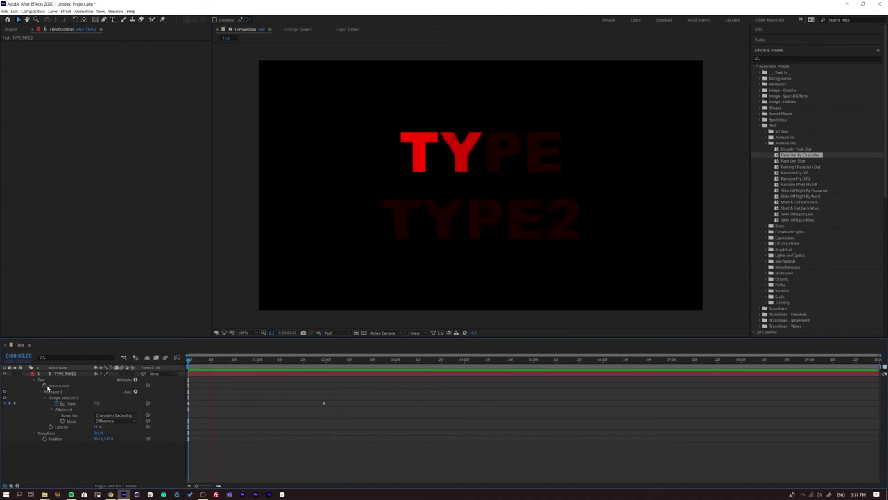
key(space)
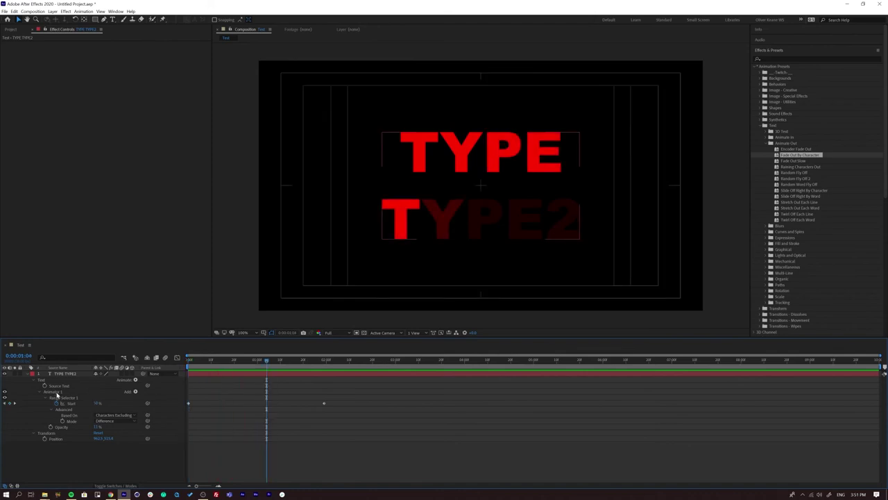
Delete Animator 1, apply the Twirl Off Each Line preset at the first frame, and preview it
click(56, 393)
key(BackSpace)
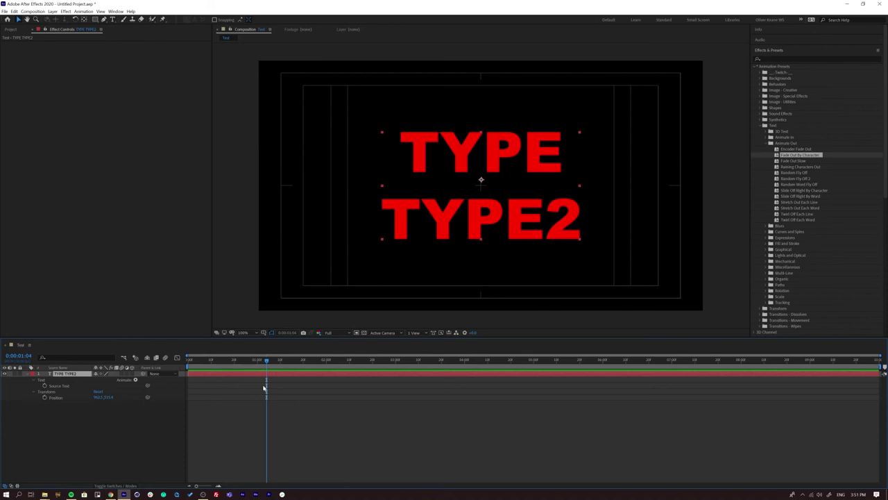
key(Home)
double_click(776, 215)
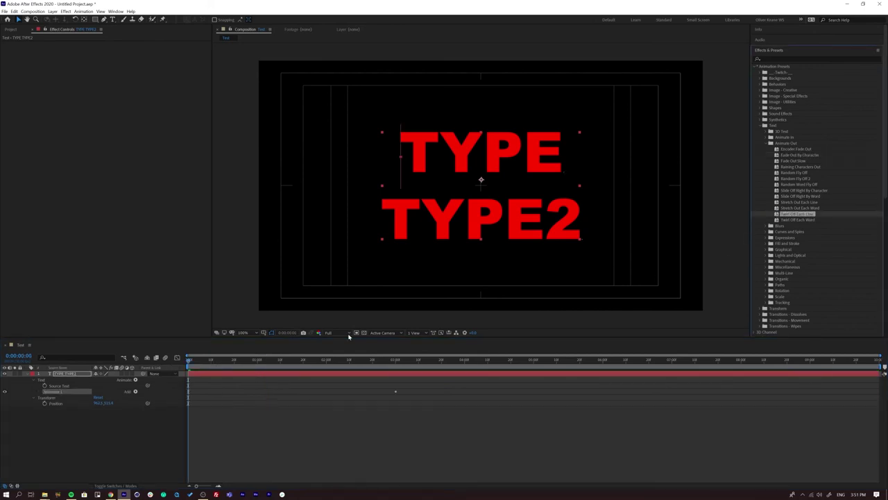
key(space)
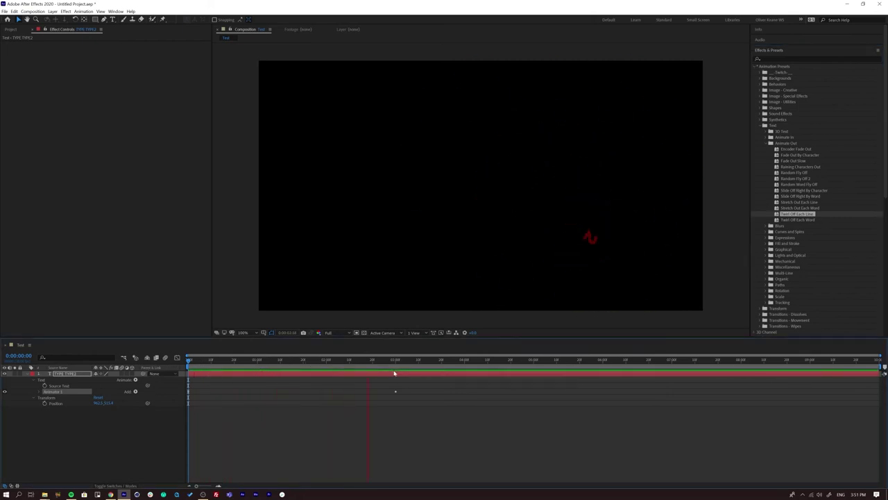
key(space)
key(space)
key(space)
key(space)
Show the layer's keyframed properties, move the last Offset keyframe earlier to about 1.6 seconds, and preview
key(u)
drag(222, 361, 186, 364)
key(space)
key(space)
drag(397, 387, 300, 386)
key(Home)
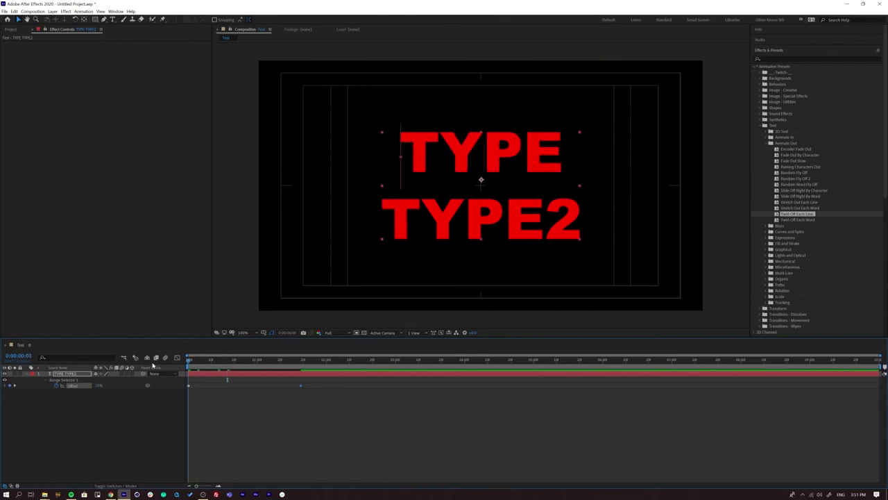
key(space)
key(space)
Shorten the twirl-off by moving the last Offset keyframe to about frame 9, and preview from the start
drag(213, 363, 151, 364)
key(space)
key(space)
key(Home)
key(space)
key(space)
drag(210, 363, 162, 363)
click(105, 437)
Duplicate the red text layer and set the duplicate's fill colour to white (FFFFFF)
click(62, 374)
key(ctrl+d)
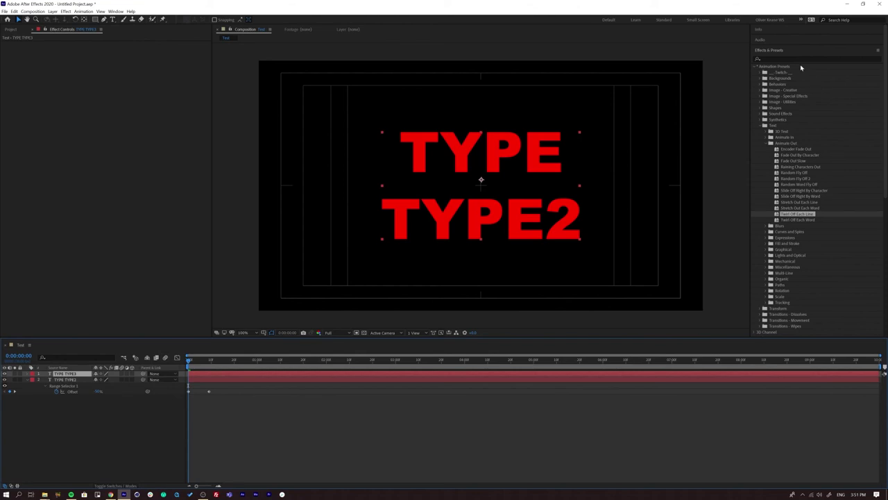
click(770, 50)
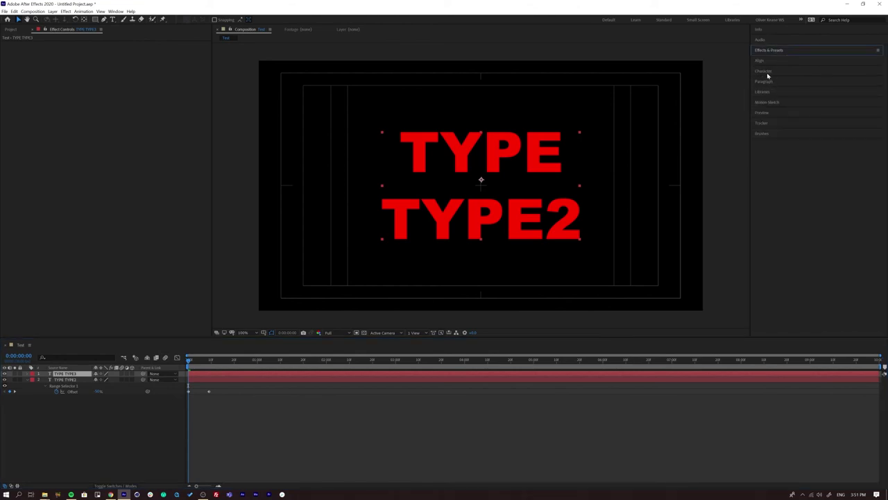
click(764, 71)
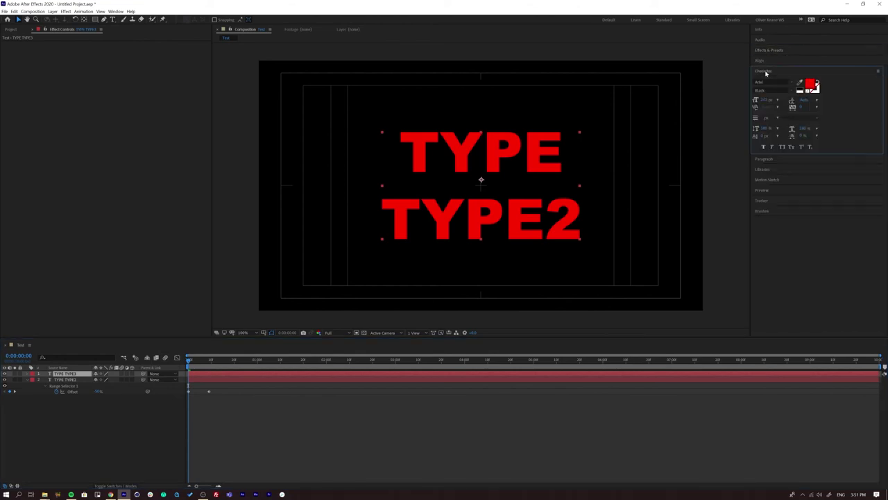
click(811, 84)
drag(574, 161, 532, 139)
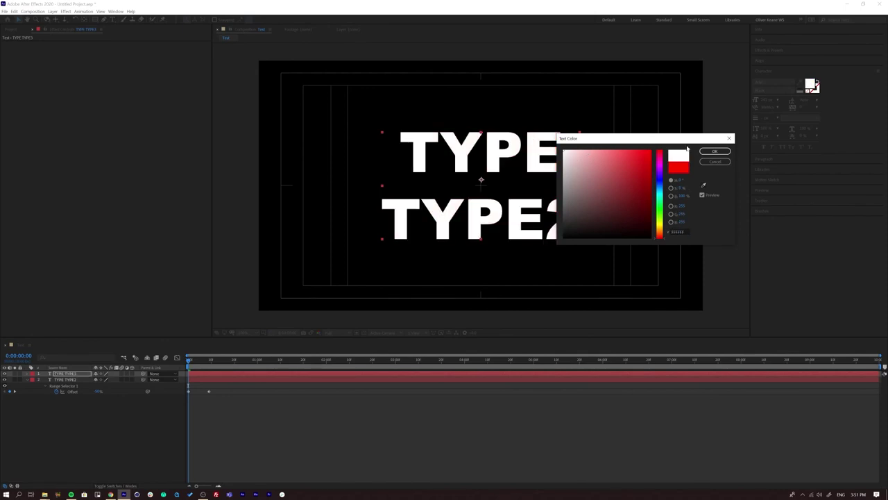
click(715, 151)
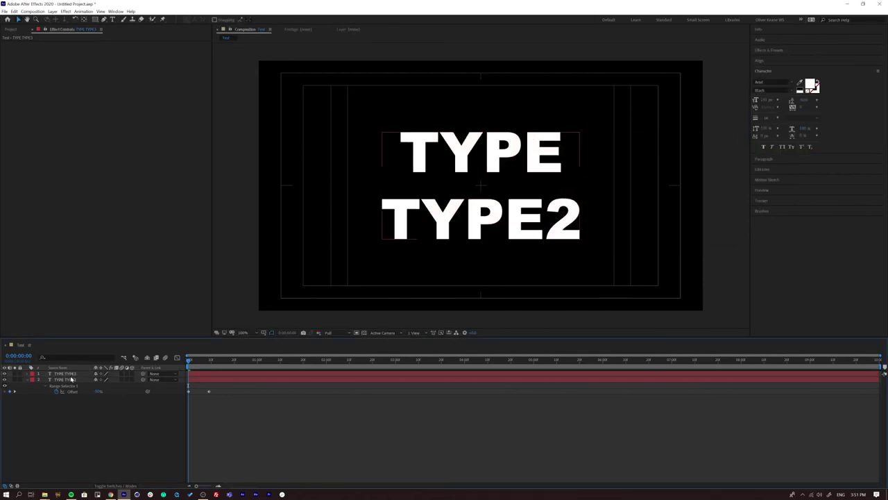
Select both text layers, show all their modified properties, and enlarge the timeline to fit them
click(196, 377)
click(206, 382)
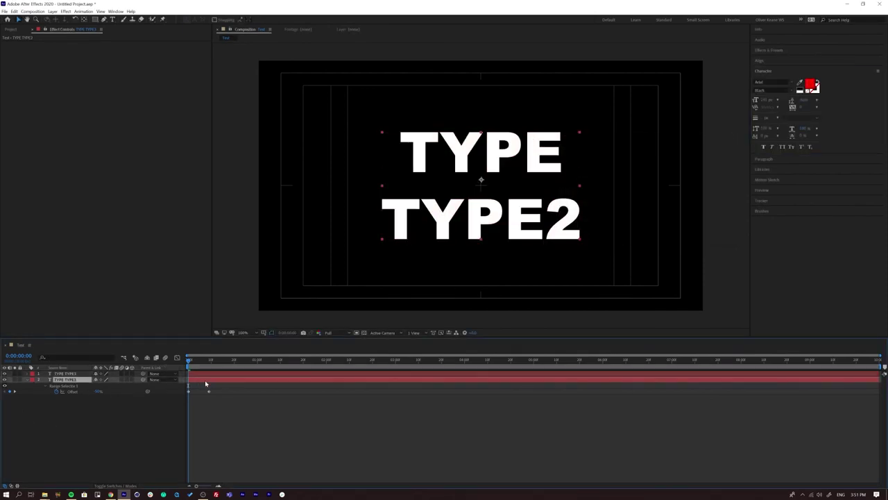
drag(217, 393, 185, 404)
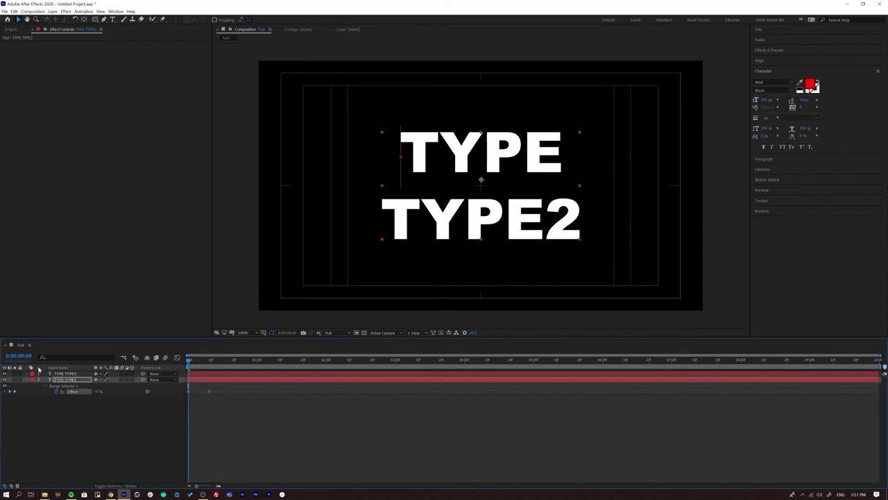
click(64, 374)
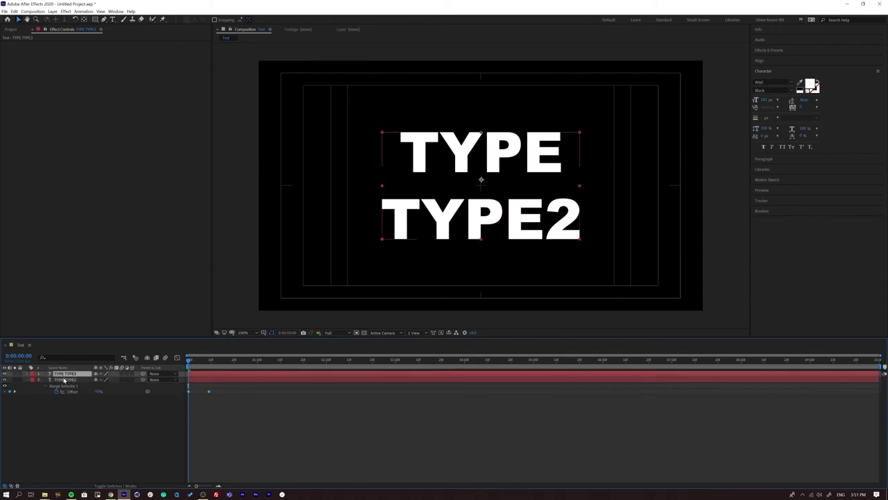
key(shift)
shift+click(66, 381)
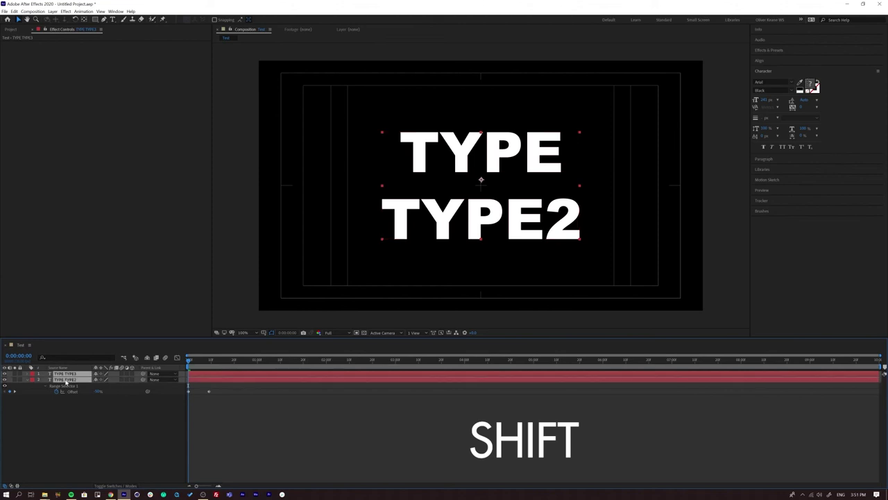
key(u)
key(u)
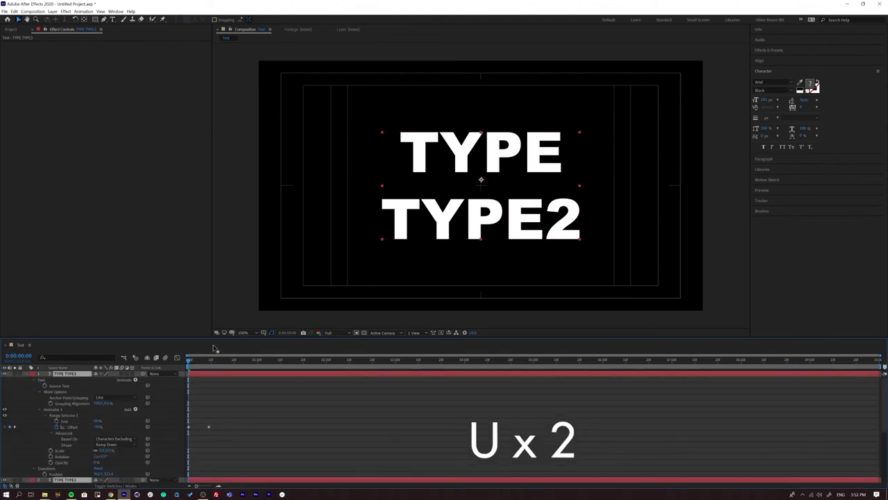
drag(216, 338, 203, 265)
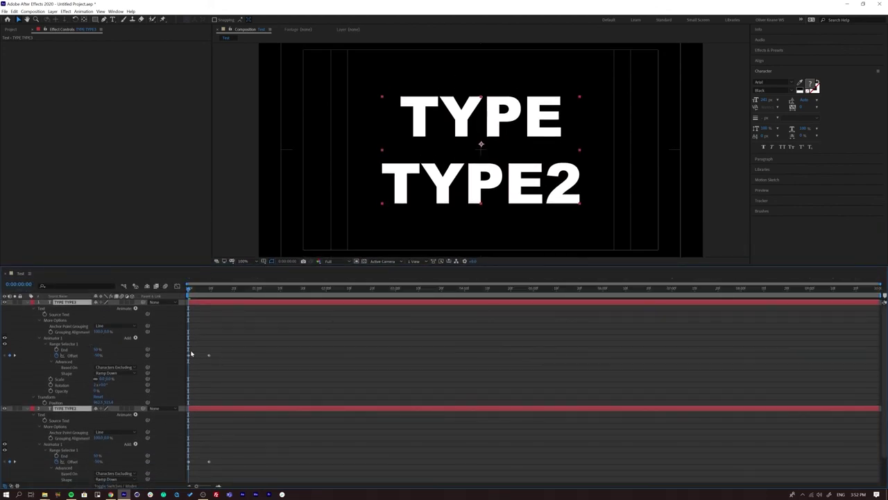
Show only the keyframed Offset properties of both text layers and reduce the timeline's height again
key(u)
drag(215, 265, 212, 298)
drag(212, 332, 213, 345)
click(99, 466)
Delay both Offset keyframes of the red text layer by about 5 frames and preview the staggered twirl-off
click(63, 401)
click(189, 412)
drag(189, 414, 203, 414)
click(254, 436)
key(space)
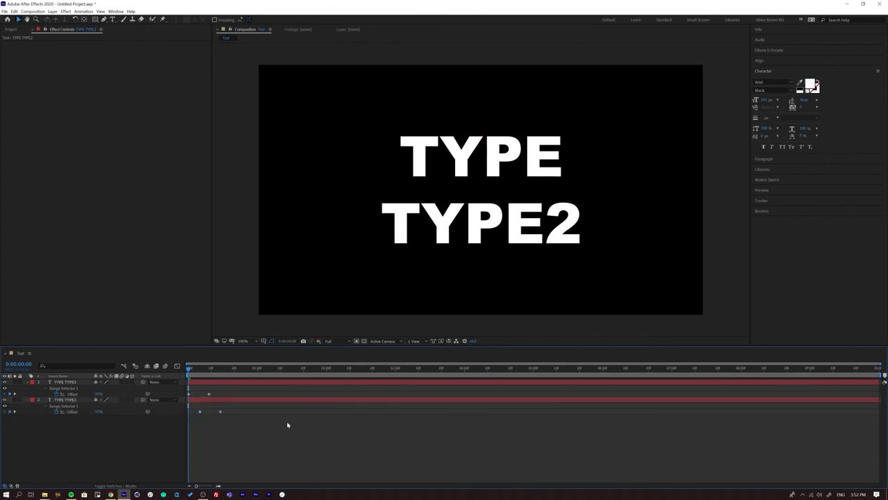
key(space)
mouse_move(204, 370)
mouse_down()
mouse_move(175, 372)
mouse_move(195, 374)
mouse_up()
key(space)
key(space)
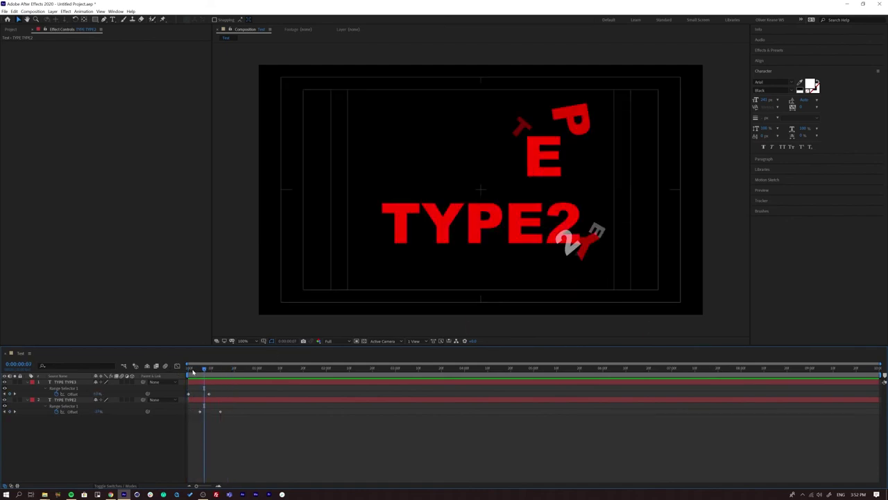
Delete Animator 1 from the red text layer and preview the composition from the start
key(Home)
click(65, 400)
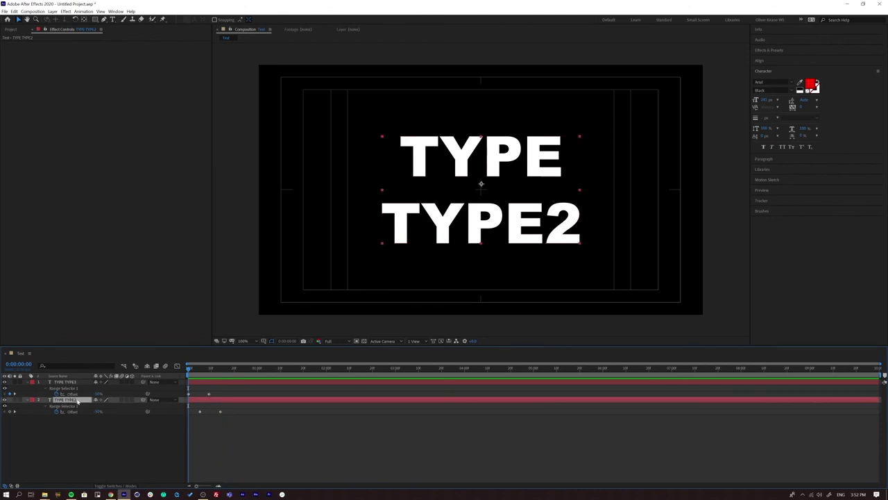
click(27, 402)
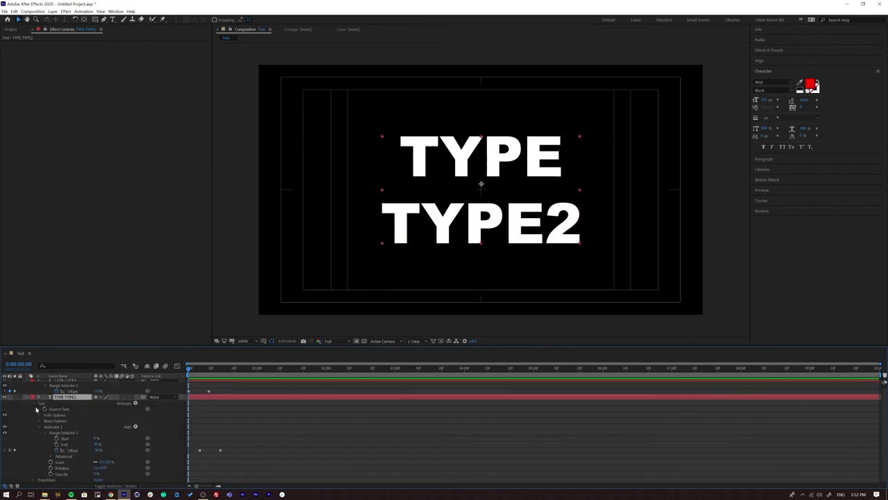
click(58, 427)
key(Delete)
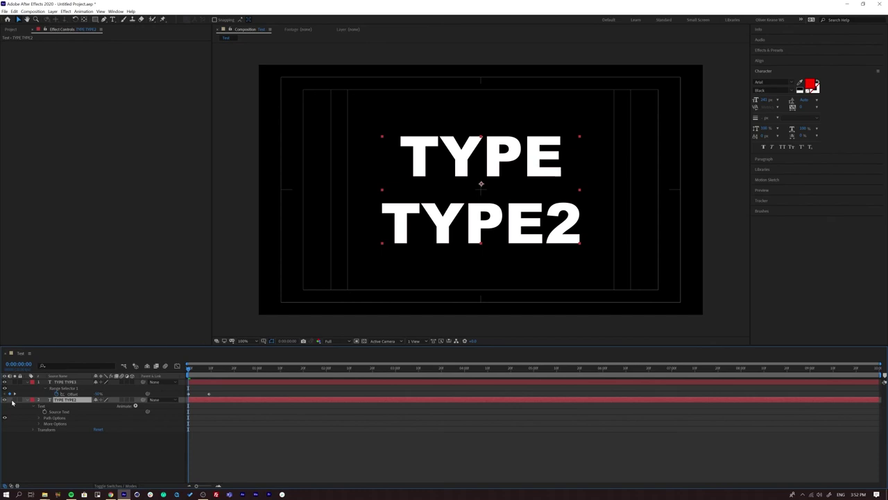
click(27, 401)
drag(200, 372, 196, 374)
key(space)
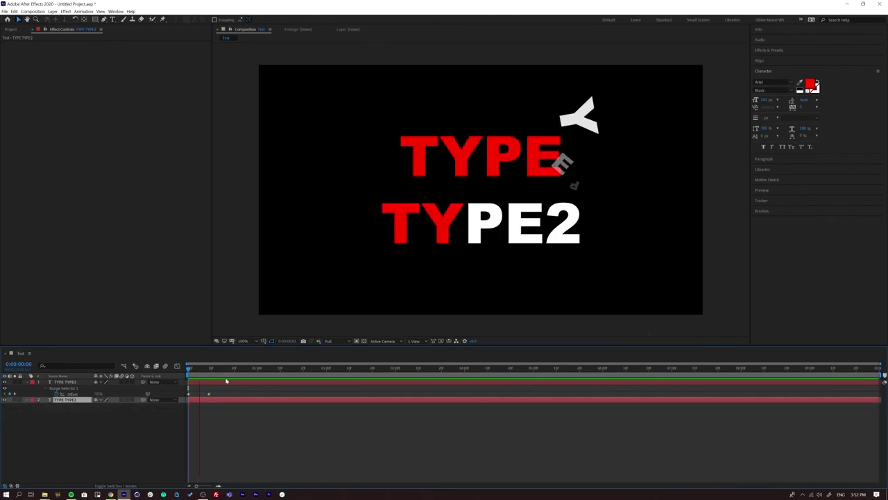
key(space)
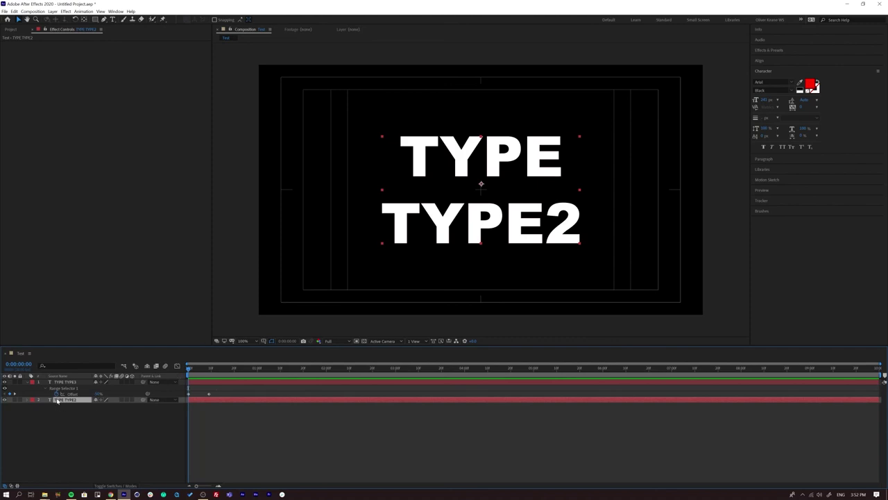
Apply the Boiling preset from the Organic text presets to the red text layer at the start of the timeline
click(761, 51)
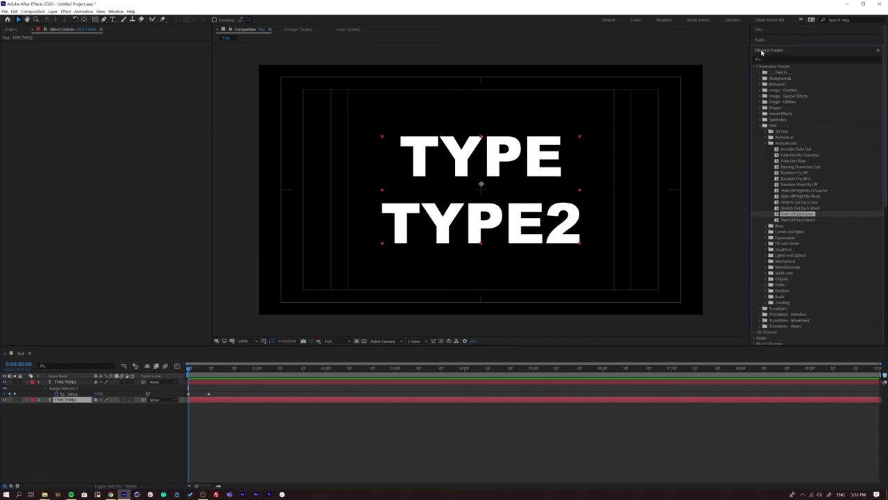
click(70, 410)
click(65, 400)
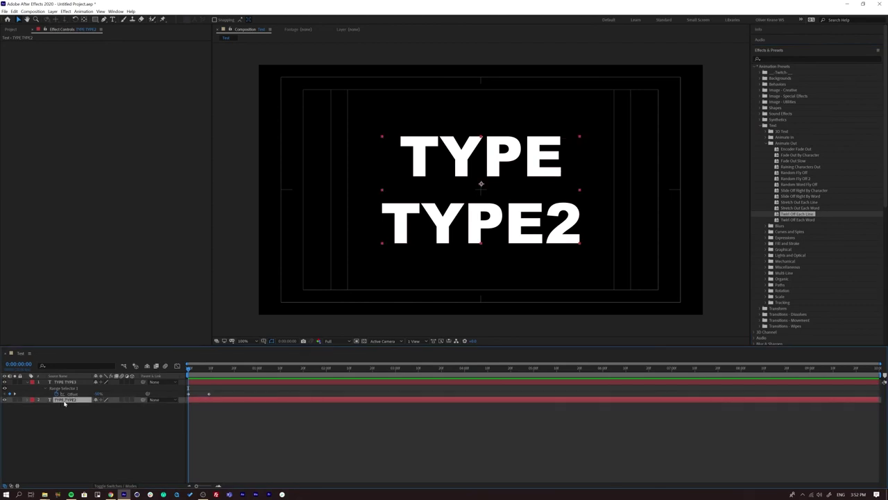
click(766, 143)
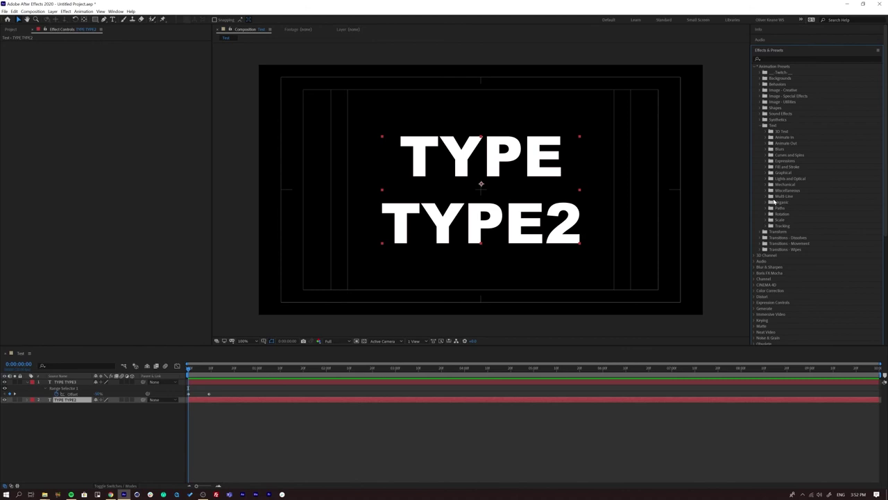
click(767, 203)
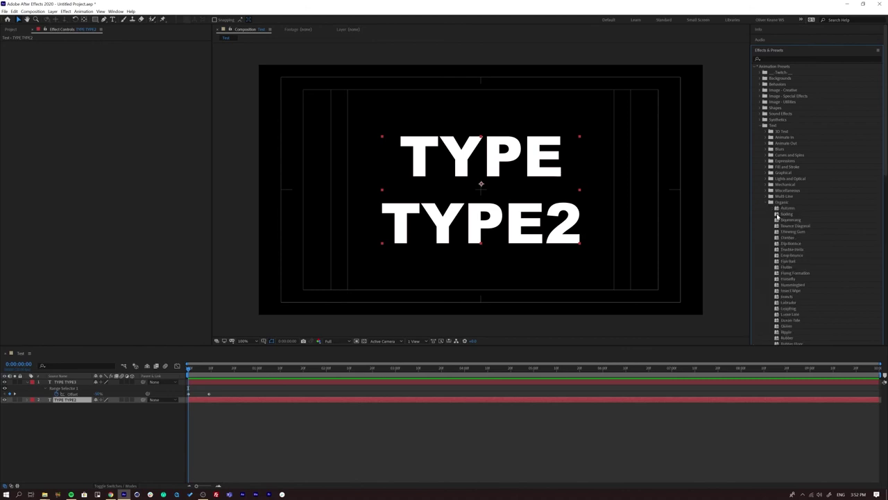
double_click(777, 216)
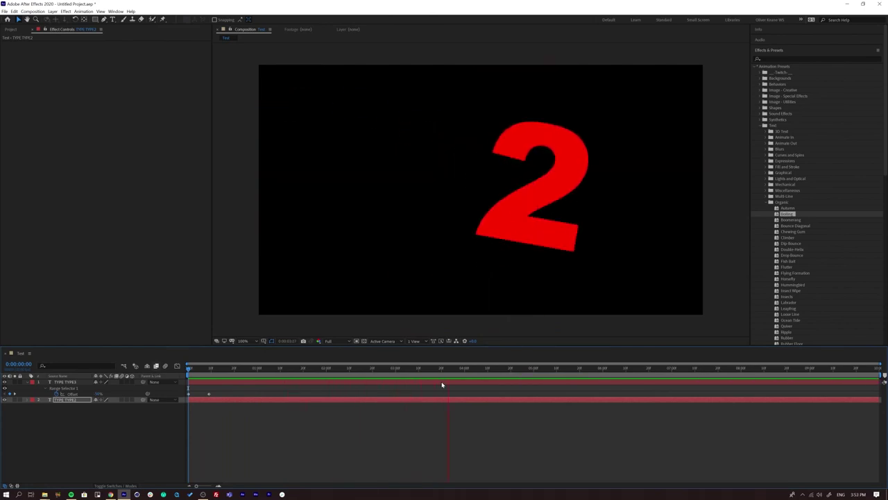
Play the boiling animation several times to examine how the red letters move behind the white twirl-off
key(space)
key(space)
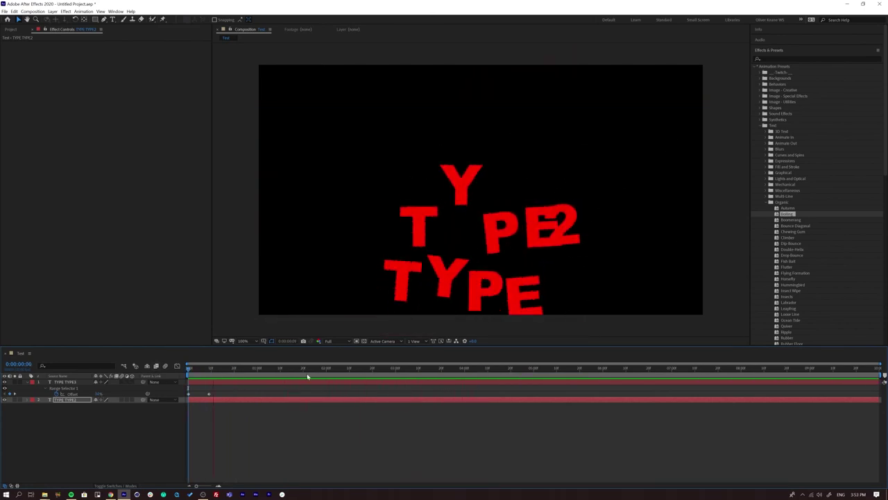
key(space)
key(space)
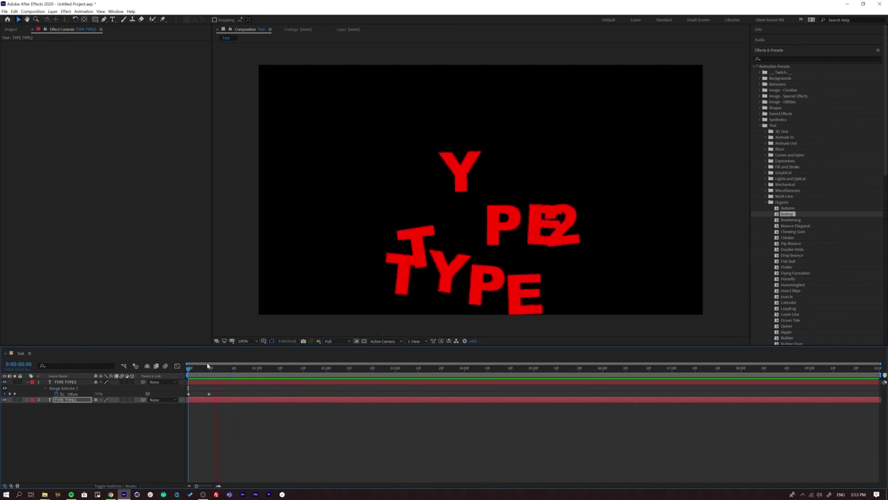
key(space)
key(space)
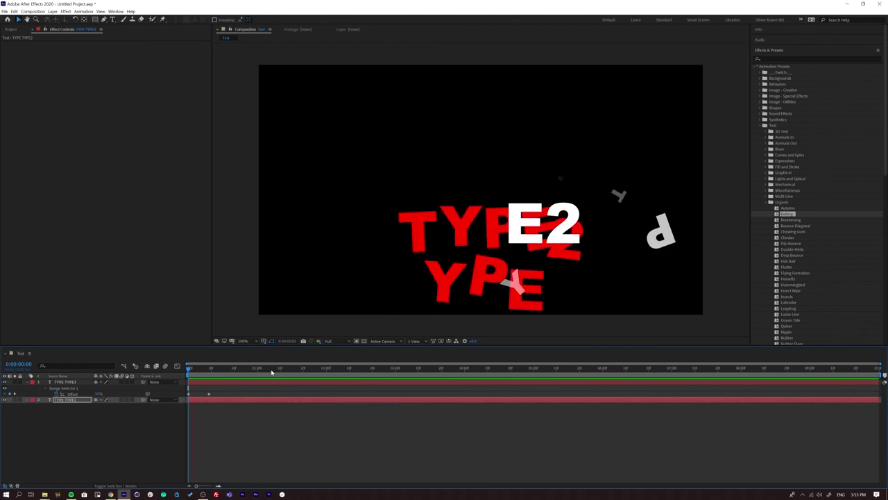
key(space)
key(space)
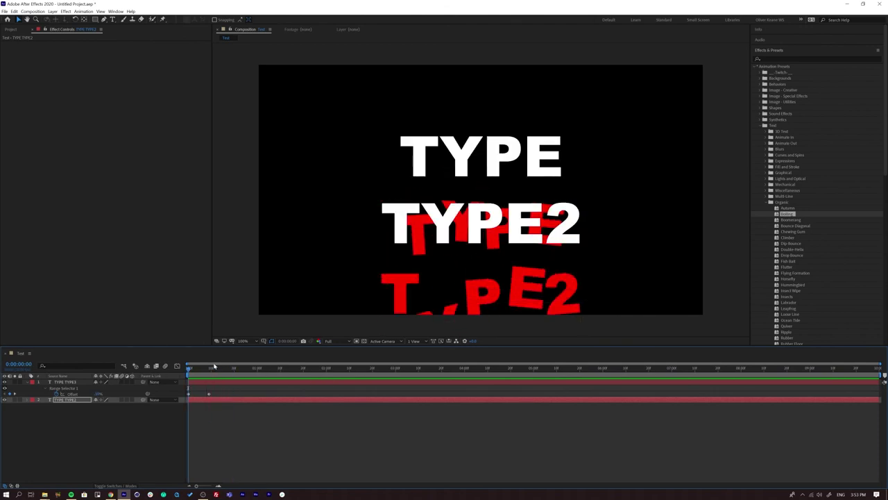
key(space)
click(199, 373)
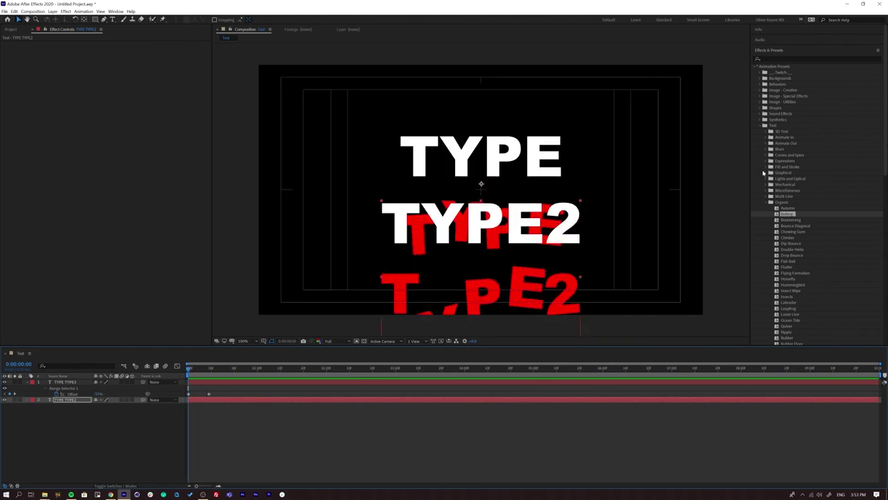
Collapse the Organic presets and show the keyframed properties of the red text layer
click(765, 201)
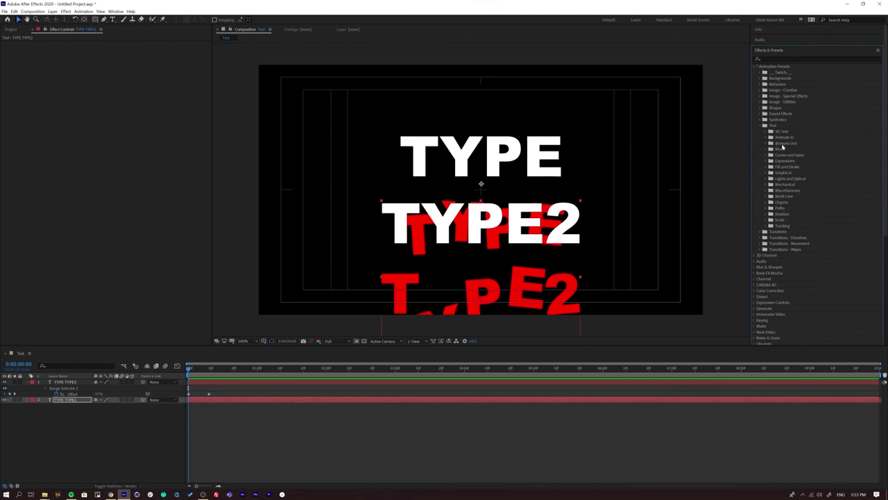
click(760, 126)
click(761, 126)
click(57, 401)
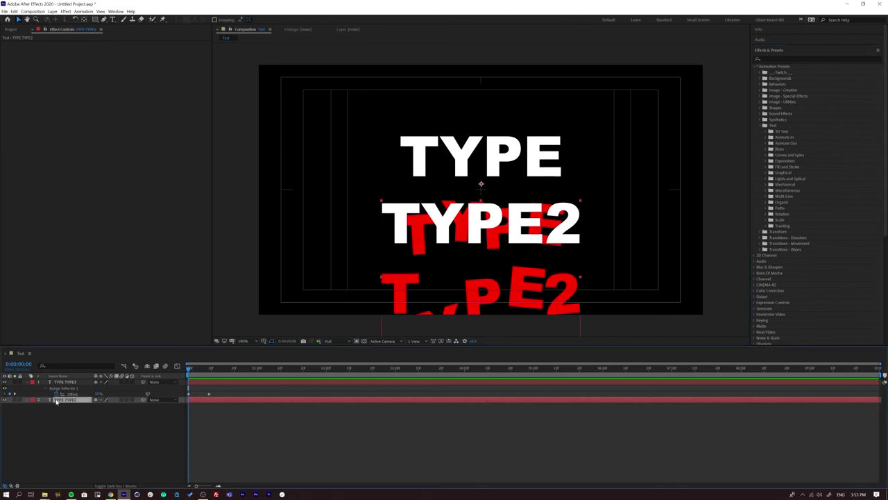
key(u)
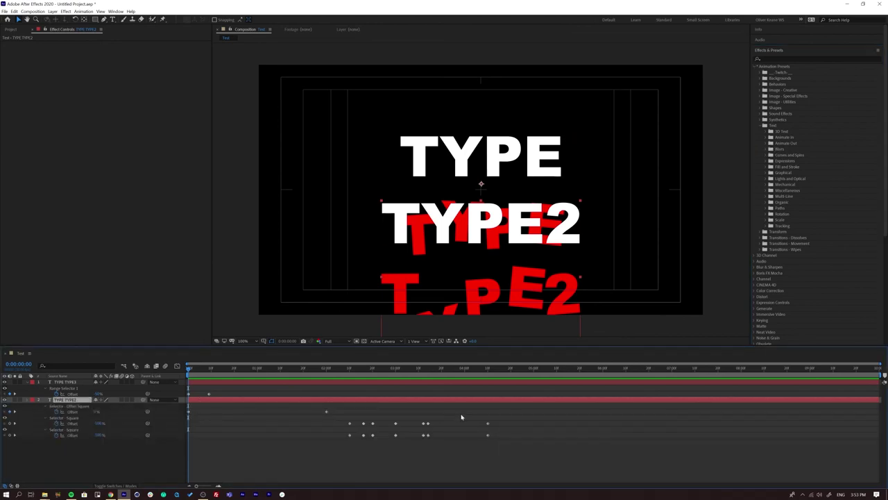
Expand the red text layer's properties and delete all the animators that the Boiling preset added
click(27, 401)
click(27, 400)
scroll(30, 403, down, 1)
click(40, 418)
click(39, 435)
click(40, 442)
click(39, 442)
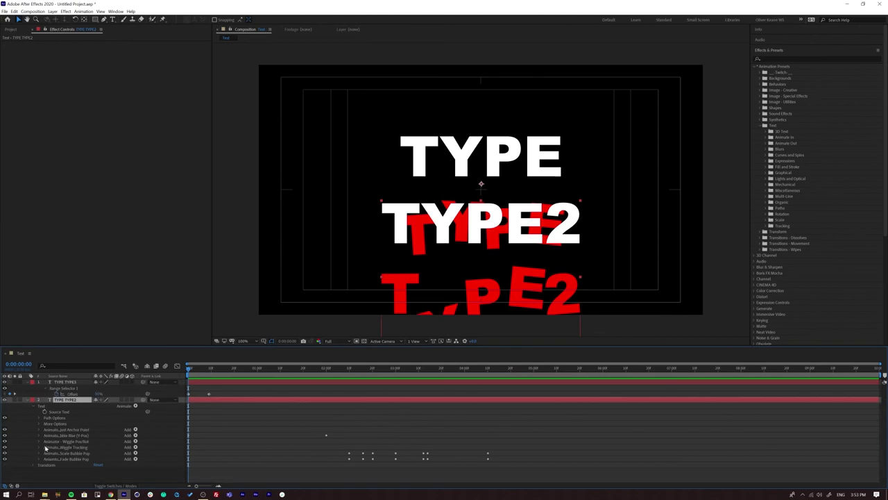
click(60, 430)
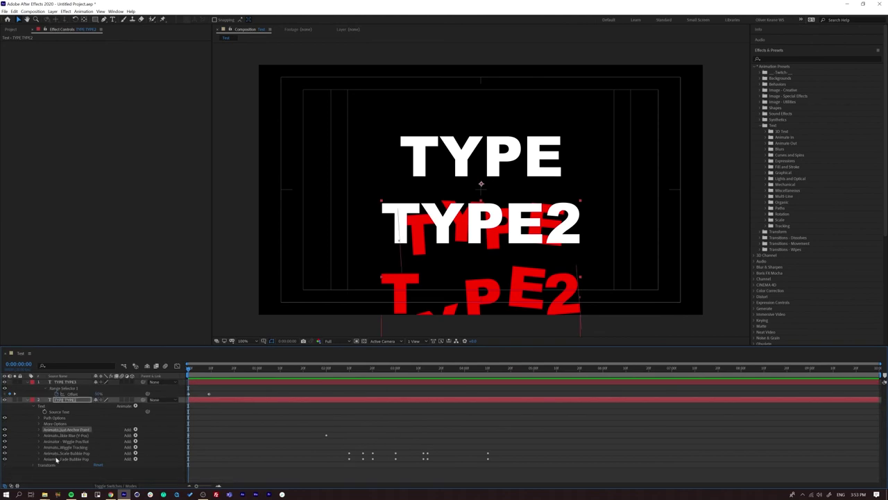
shift+click(56, 459)
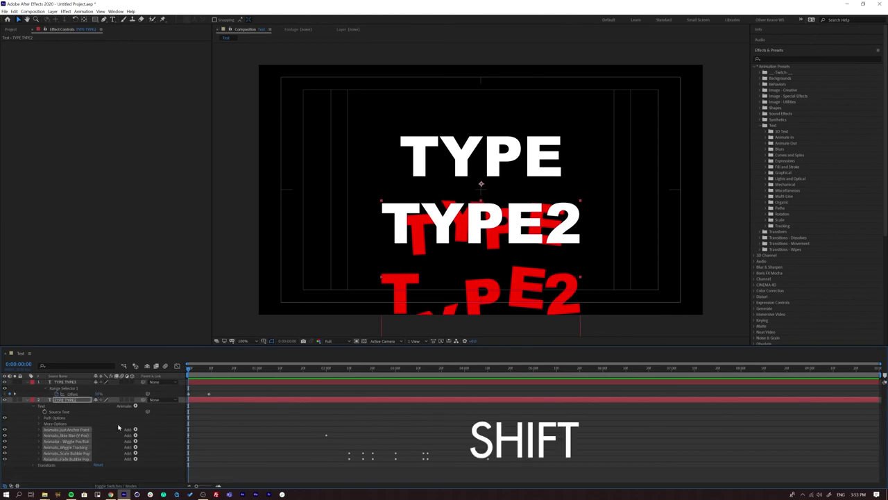
key(BackSpace)
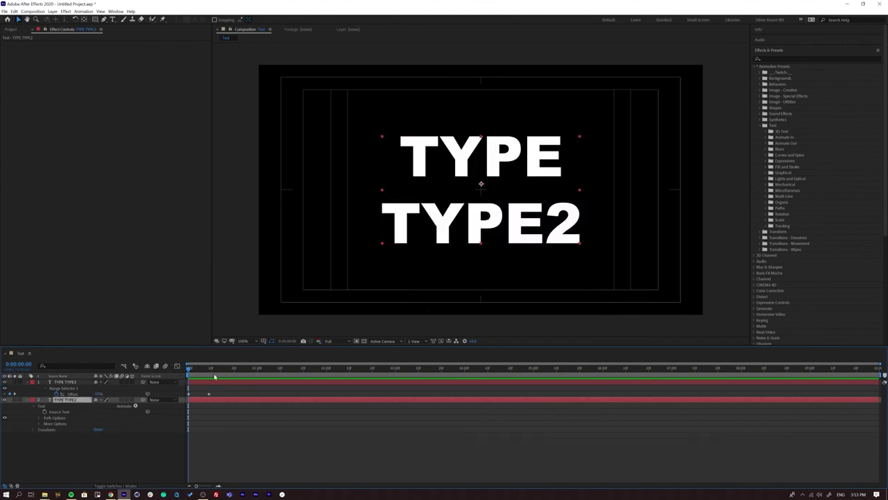
Delete the white text layer and scrub the first frames of the remaining red text
click(169, 381)
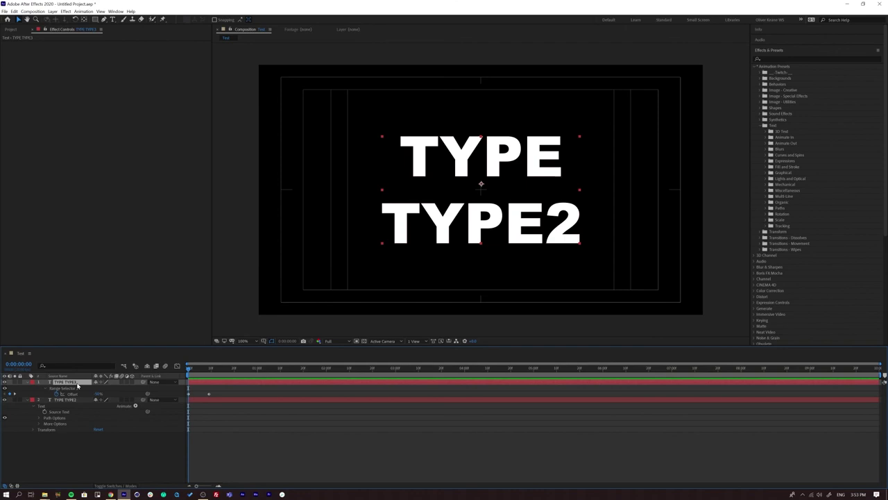
key(BackSpace)
drag(187, 371, 207, 372)
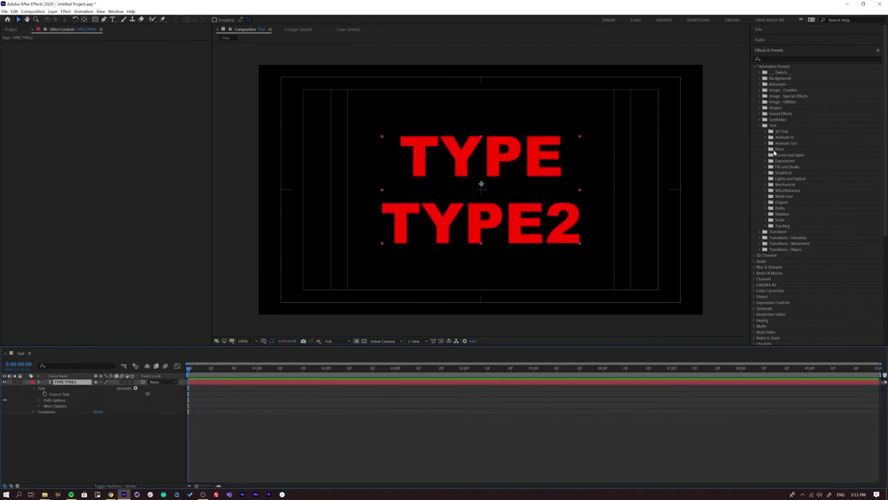
Apply the Blur By Word preset from the Blurs text presets to the red text and preview it
click(767, 150)
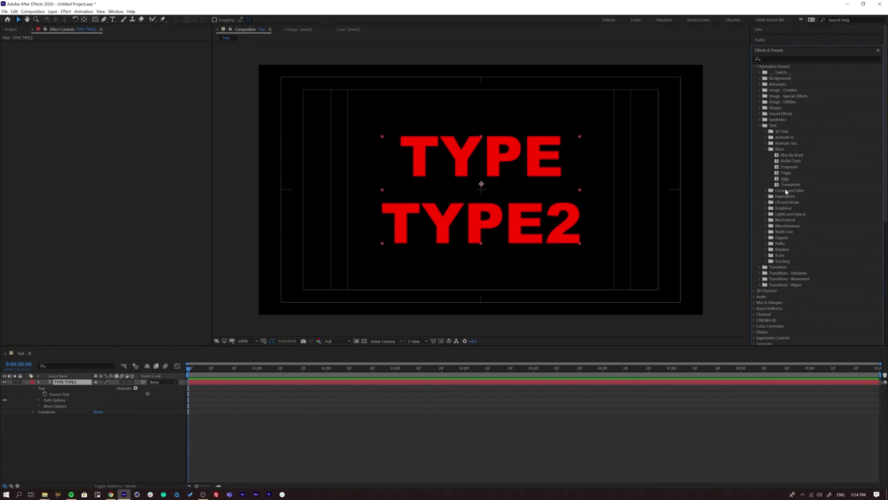
double_click(775, 155)
key(space)
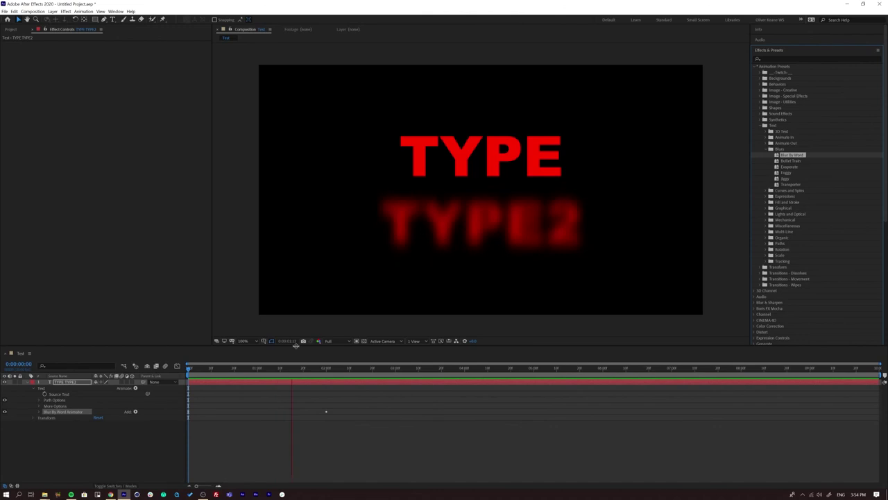
key(space)
Replay and scrub the word-by-word blur animation, and undo the Blur By Word preset
click(265, 369)
key(space)
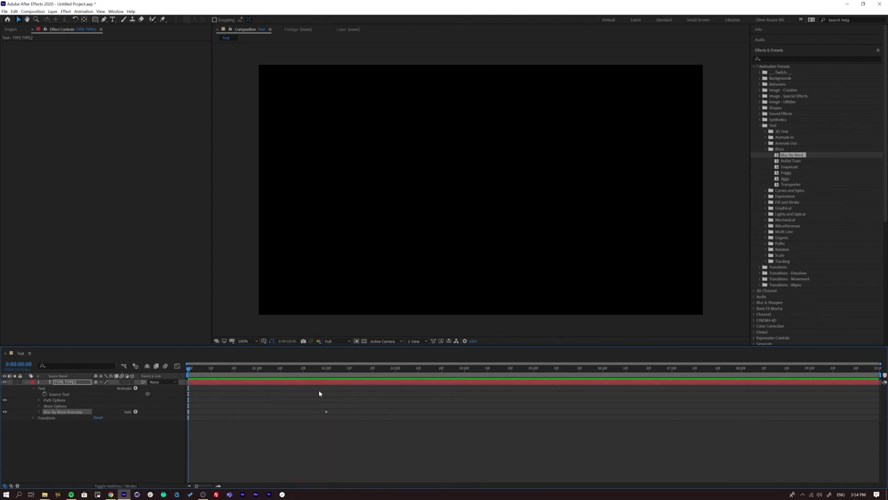
key(space)
drag(197, 368, 250, 366)
key(space)
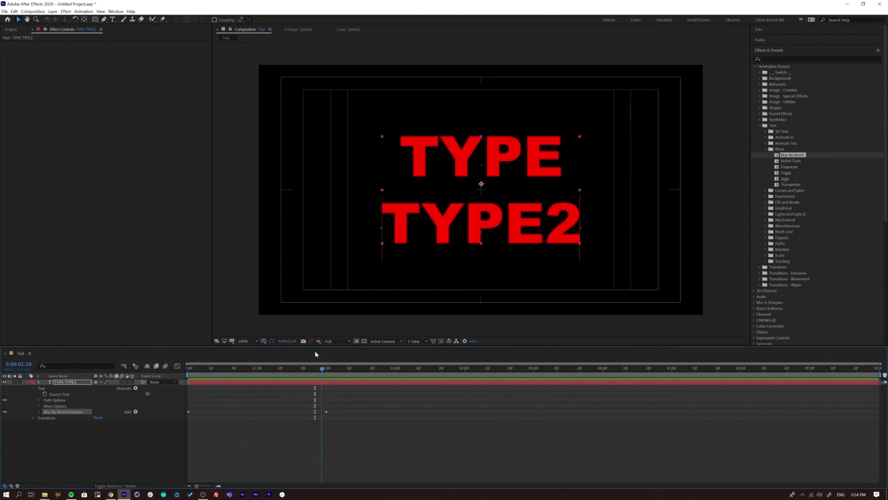
key(space)
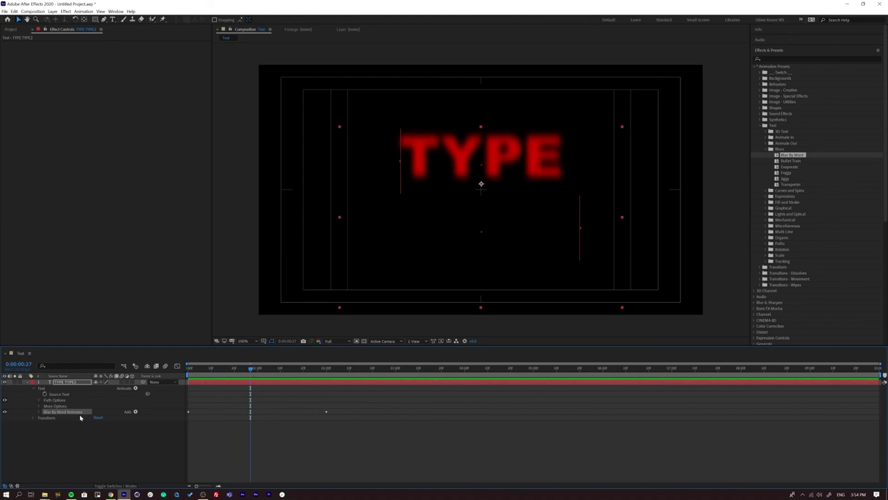
key(ctrl+z)
drag(188, 368, 205, 372)
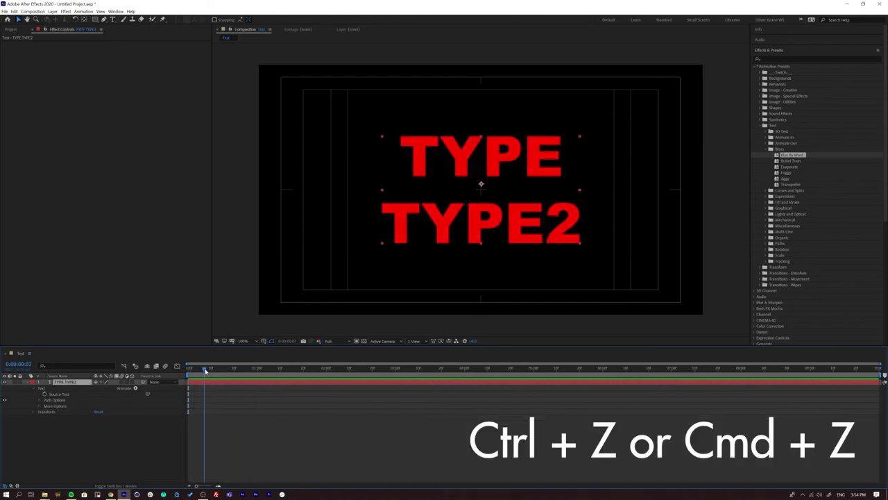
Apply the Jiggy blur preset to the red text layer at the start of the timeline
double_click(786, 178)
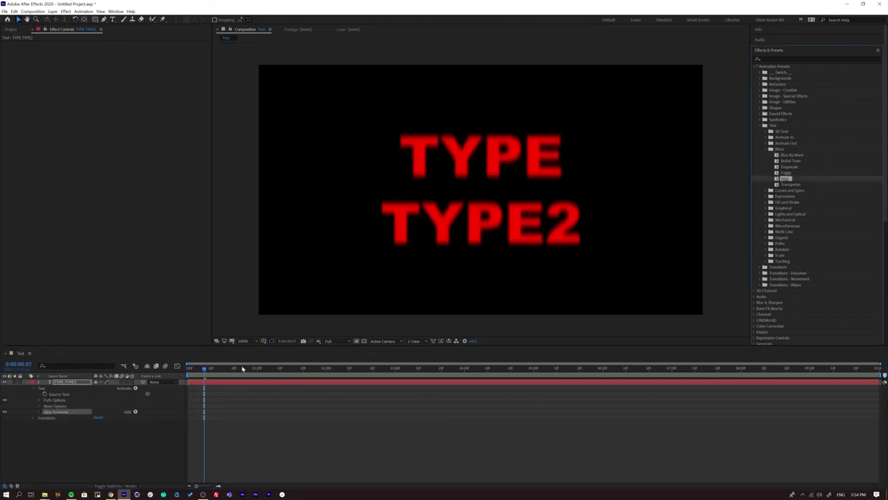
key(ctrl+z)
key(Home)
double_click(783, 178)
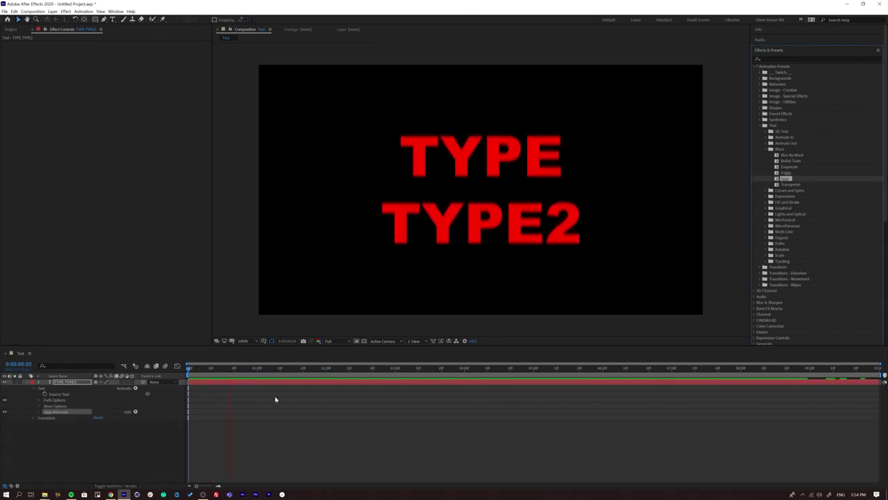